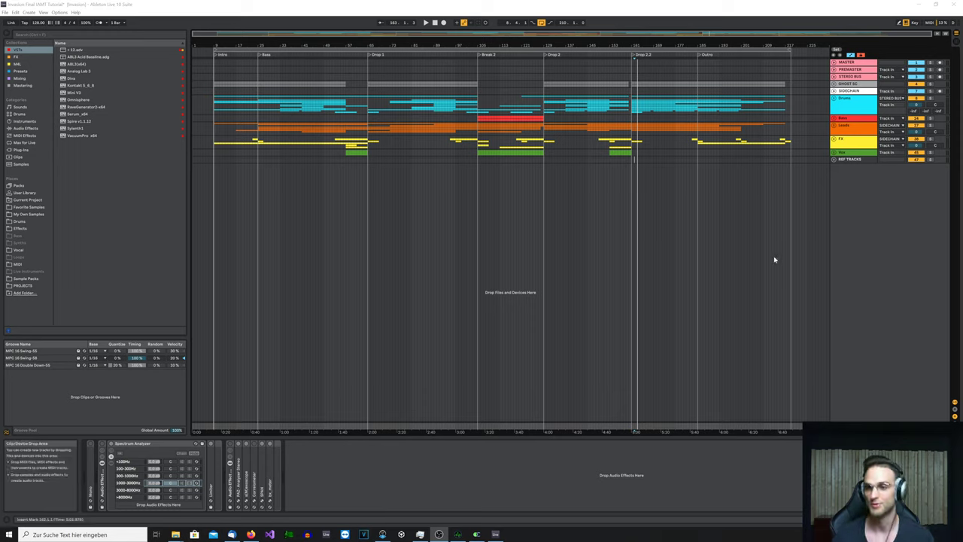
- Open the Virtual Mix Rack plug-in on the Destroyer chain of the Drums group's Parallel Drum Compression rack
{"action": "left_click", "coordinate": [852, 109]}
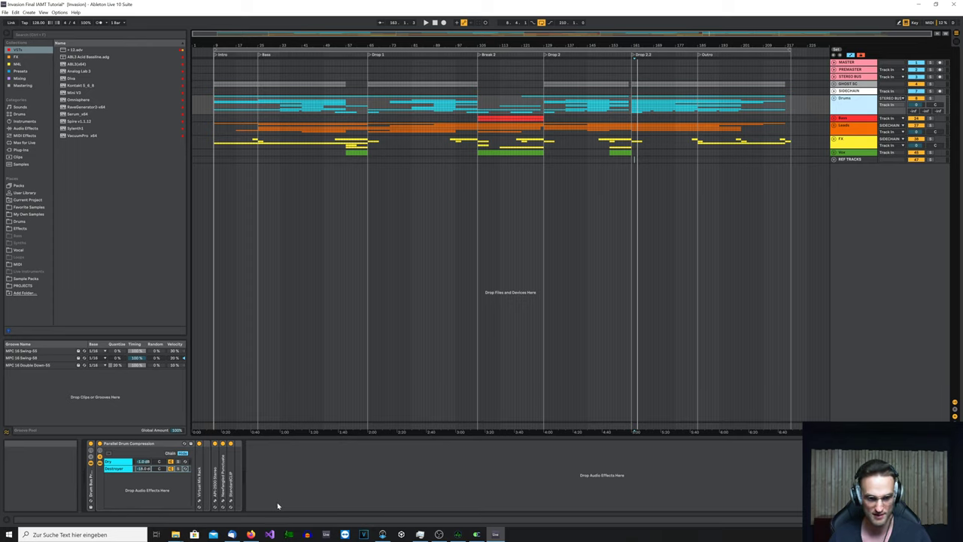
{"action": "left_click", "coordinate": [147, 448]}
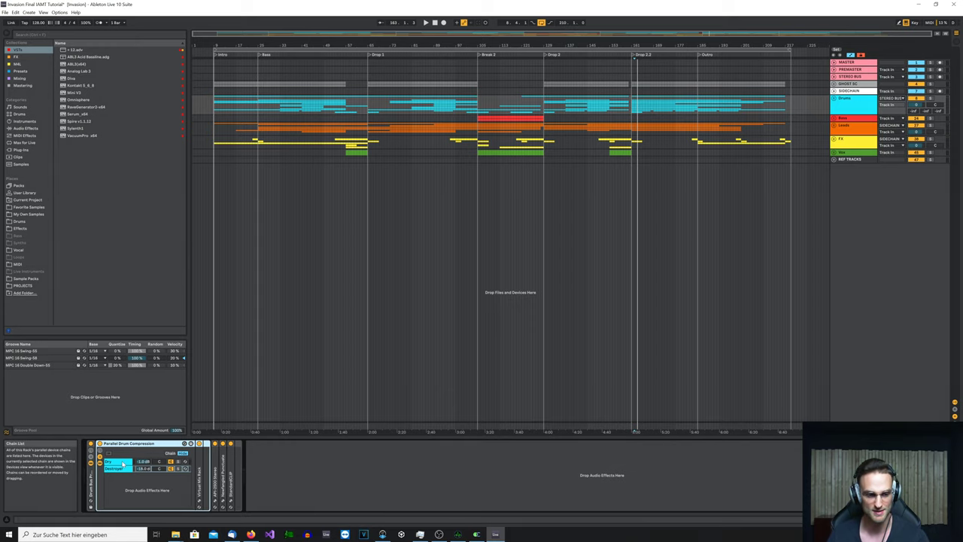
{"action": "left_click", "coordinate": [122, 467]}
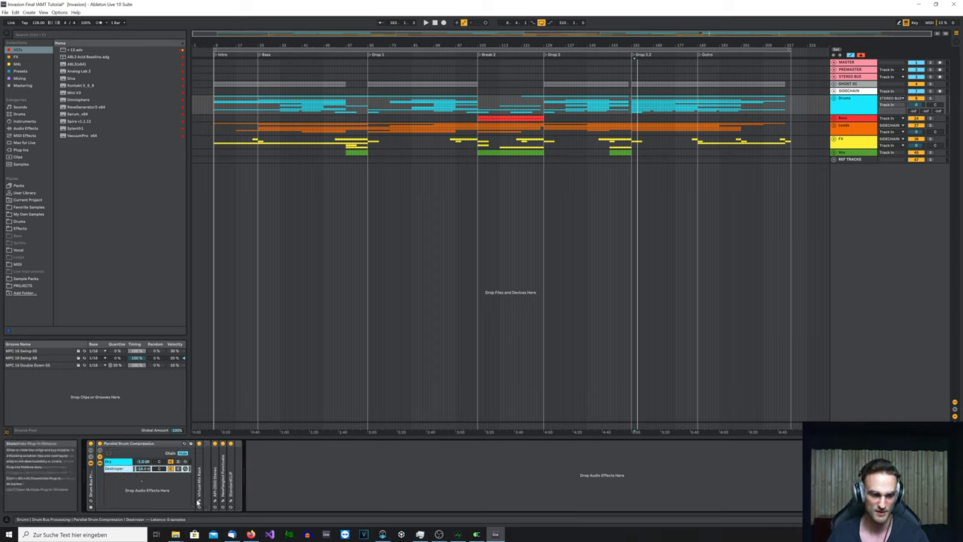
{"action": "left_click", "coordinate": [198, 502]}
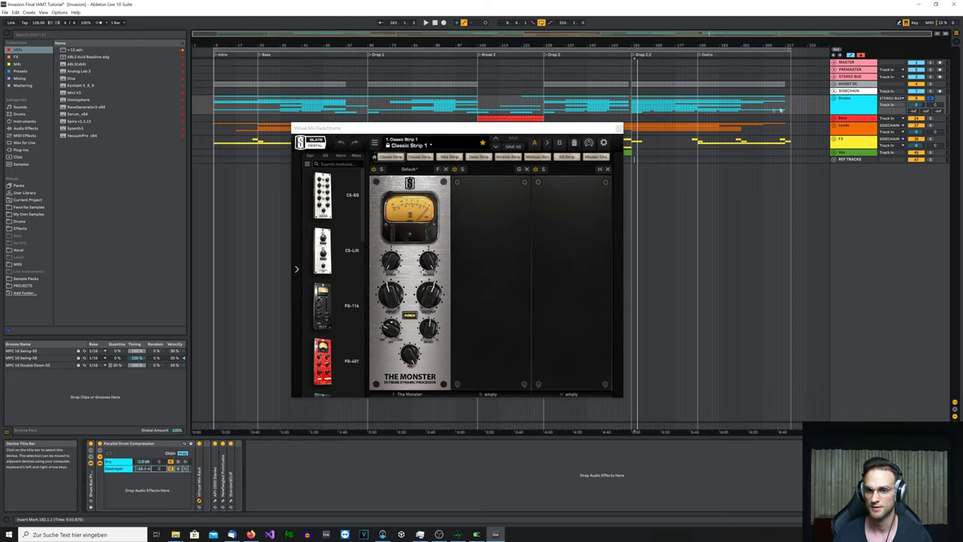
- Audition the drums from Drop 2.2 with the Destroyer chain soloed at 0 dB, restoring the chain's original settings when done
{"action": "left_click", "coordinate": [633, 111]}
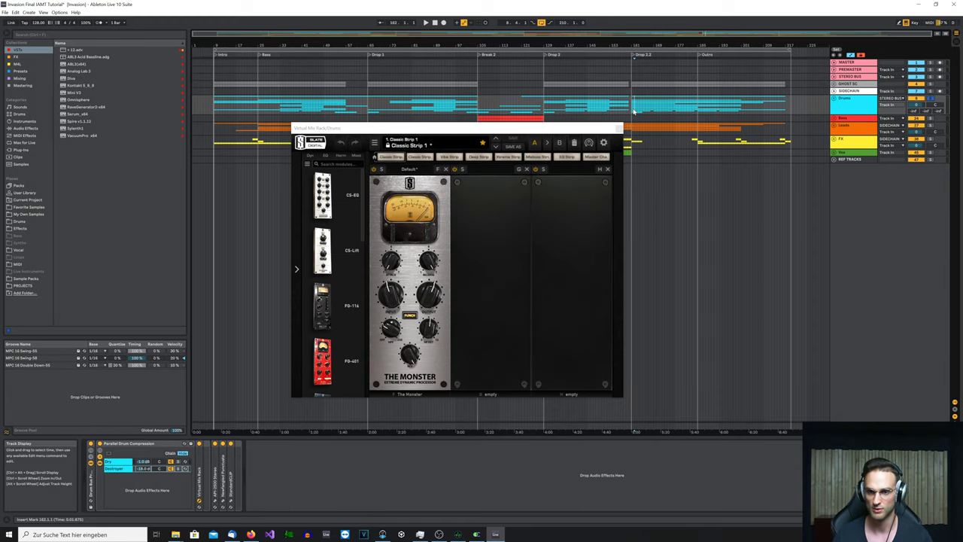
{"action": "key", "text": "space"}
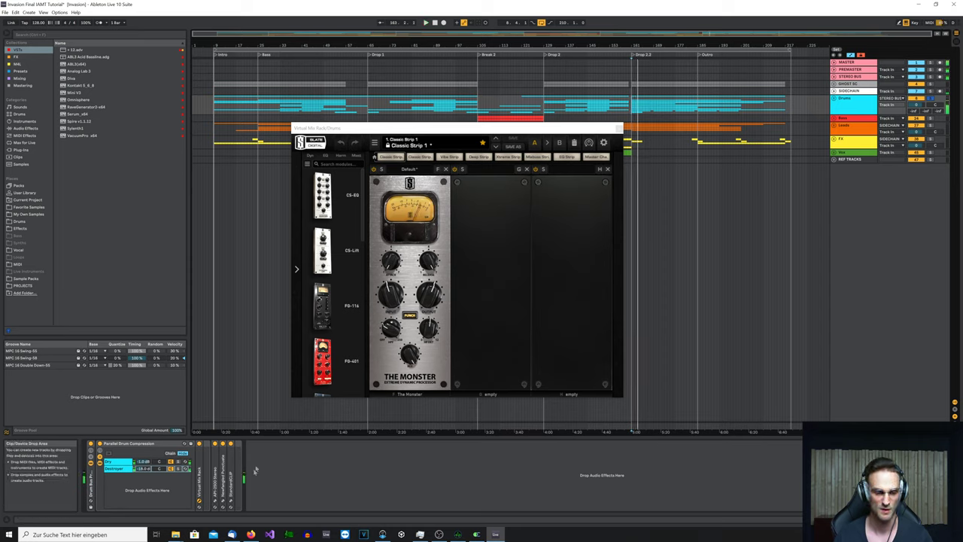
{"action": "left_click", "coordinate": [178, 468]}
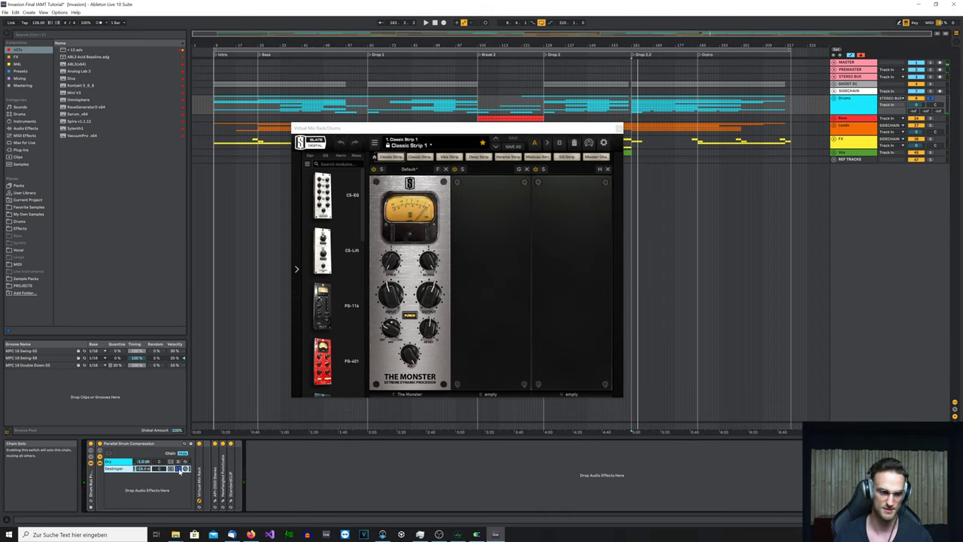
{"action": "key", "text": "space"}
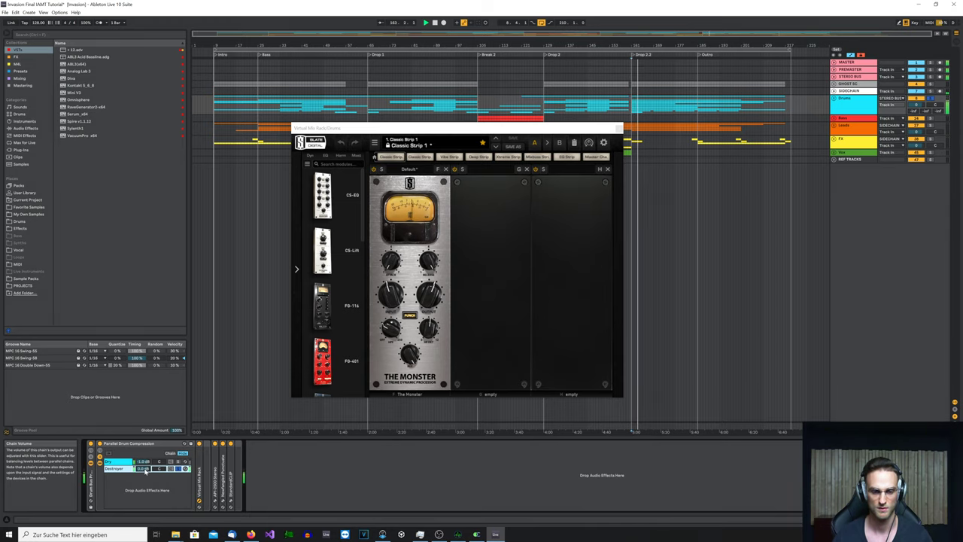
{"action": "key", "text": "space"}
{"action": "scroll", "coordinate": [145, 470], "scroll_direction": "down", "scroll_amount": 2}
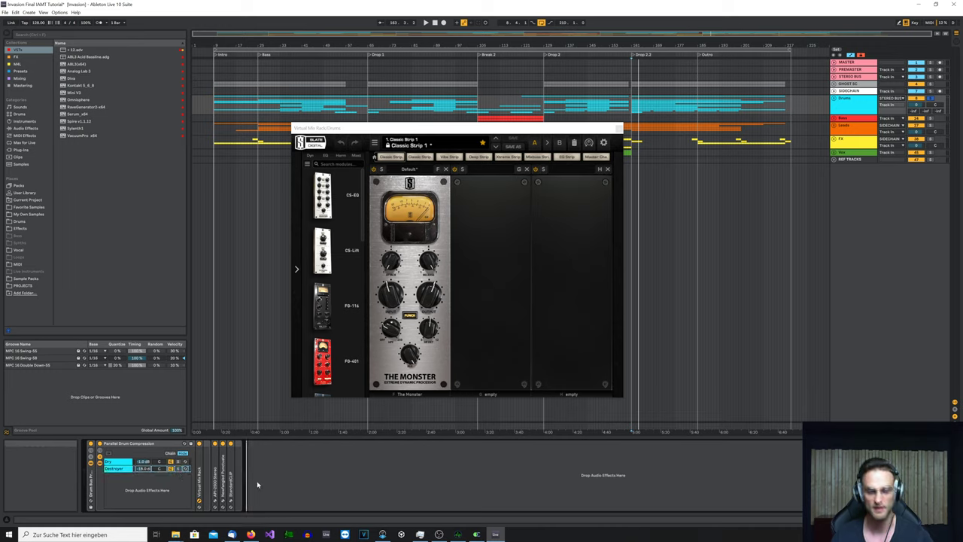
- Open the API-2500 compressor in place of the Virtual Mix Rack, play the drums through it and close it
{"action": "left_click", "coordinate": [215, 502]}
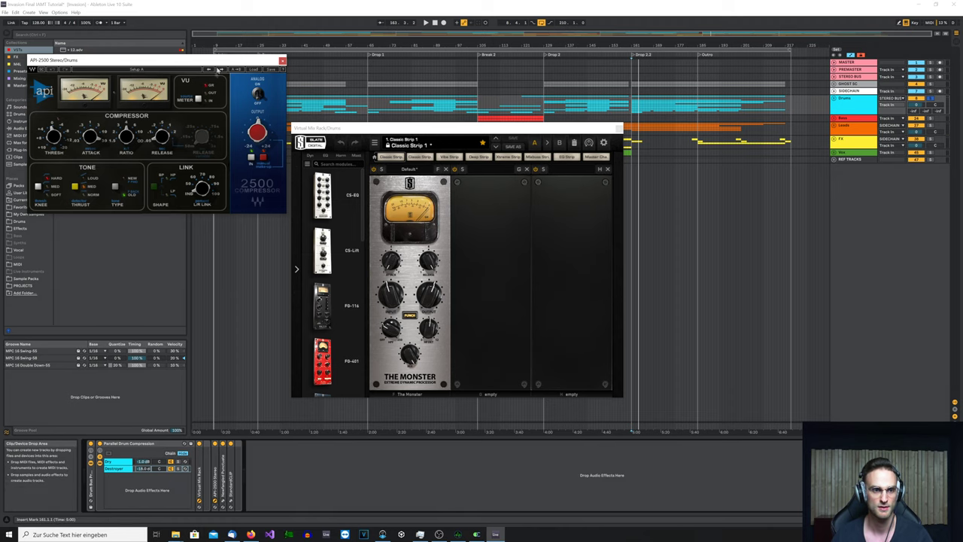
{"action": "left_click_drag", "start_coordinate": [222, 60], "coordinate": [410, 228]}
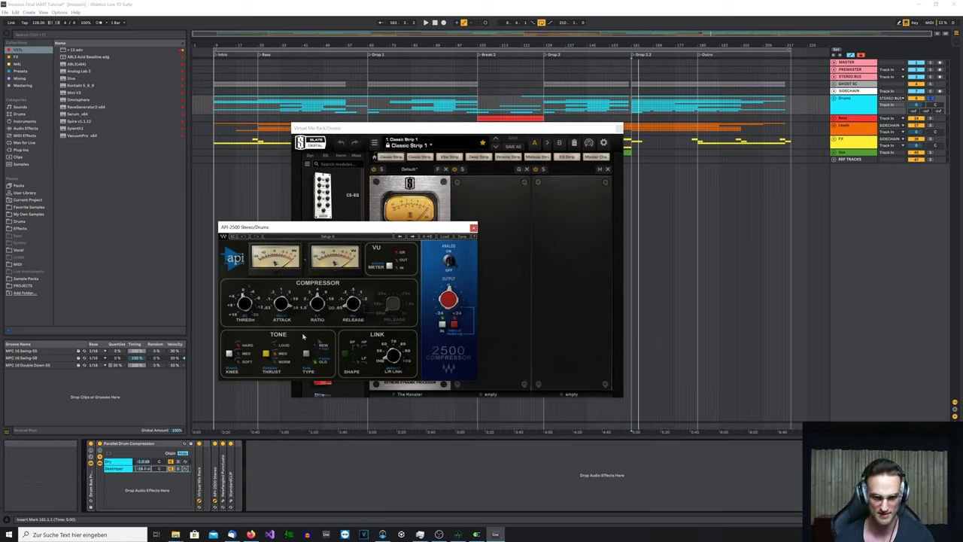
{"action": "mouse_move", "coordinate": [283, 304]}
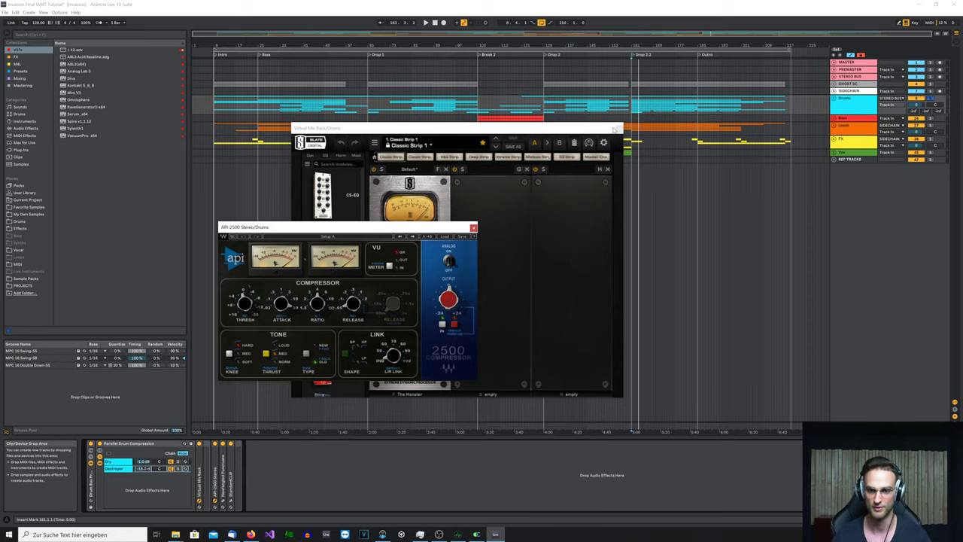
{"action": "left_click", "coordinate": [616, 130]}
{"action": "left_click", "coordinate": [618, 128]}
{"action": "key", "text": "space"}
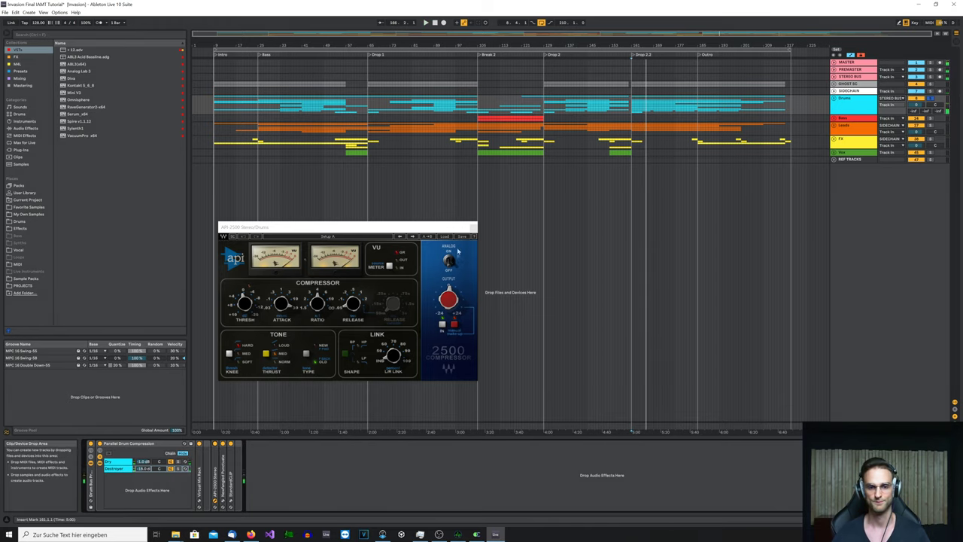
{"action": "left_click", "coordinate": [472, 227]}
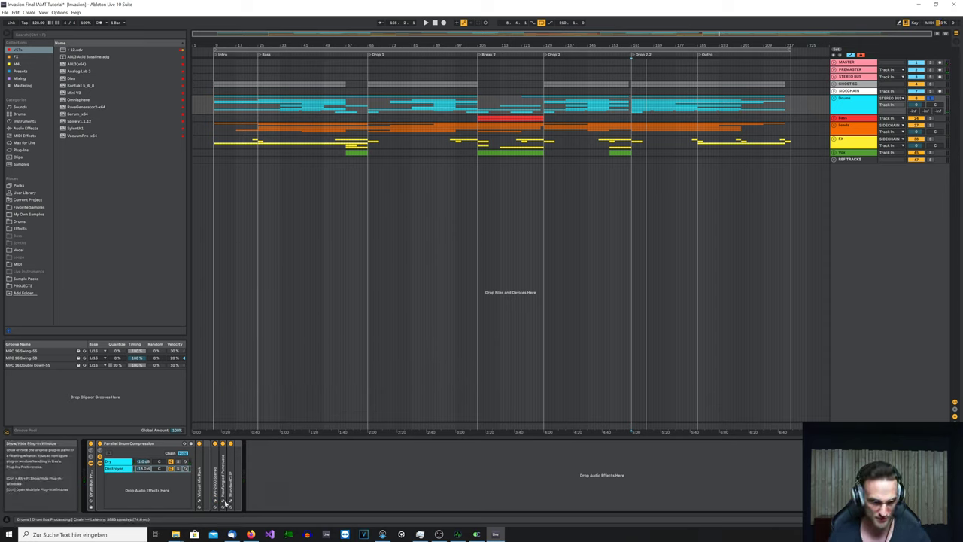
- Open Newfangled Punctuate on the Drums group, compare the drums with and without it during playback and close it
{"action": "left_click", "coordinate": [223, 501]}
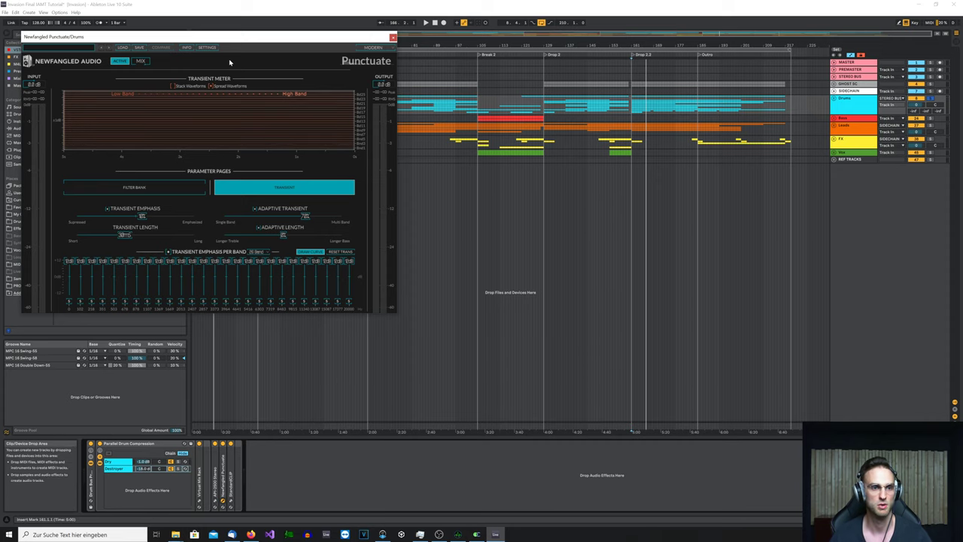
{"action": "left_click_drag", "start_coordinate": [238, 37], "coordinate": [421, 119]}
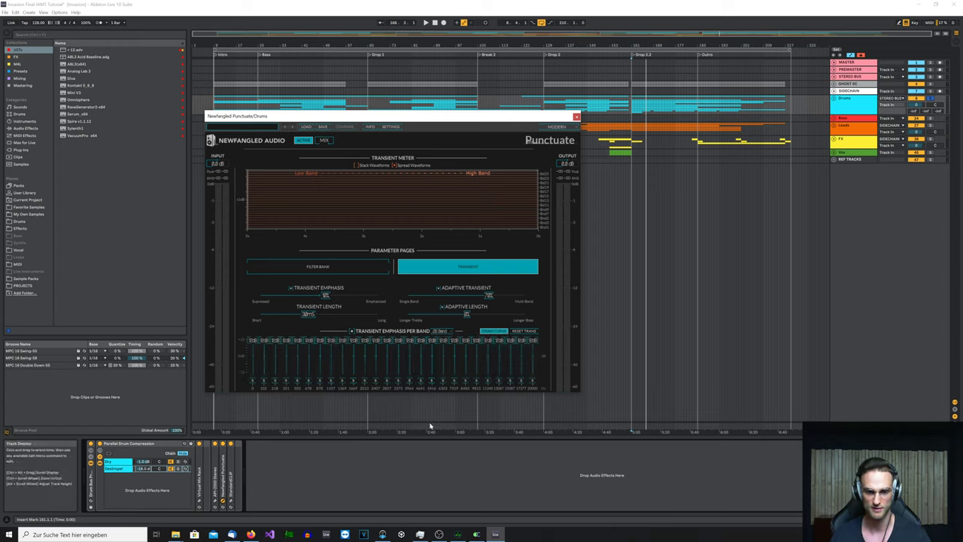
{"action": "key", "text": "space"}
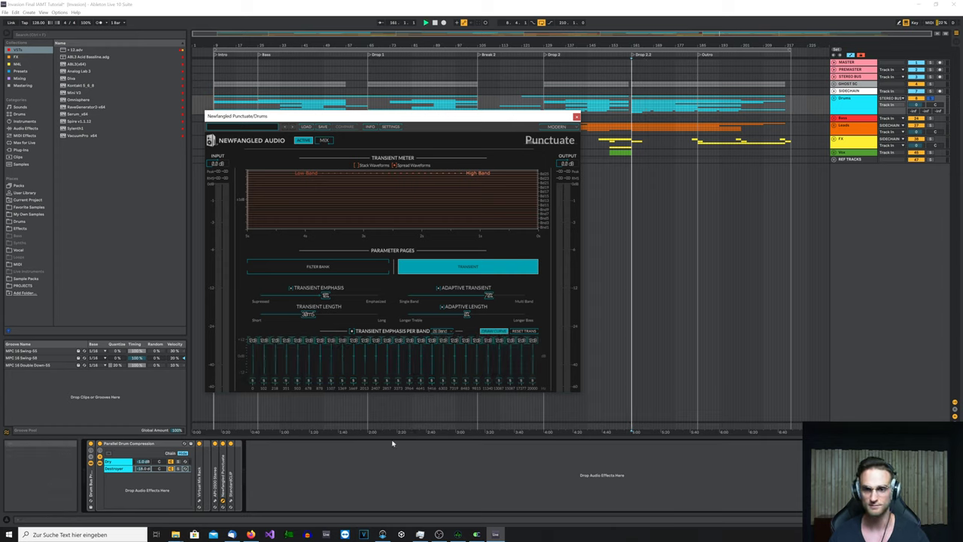
{"action": "left_click", "coordinate": [224, 445]}
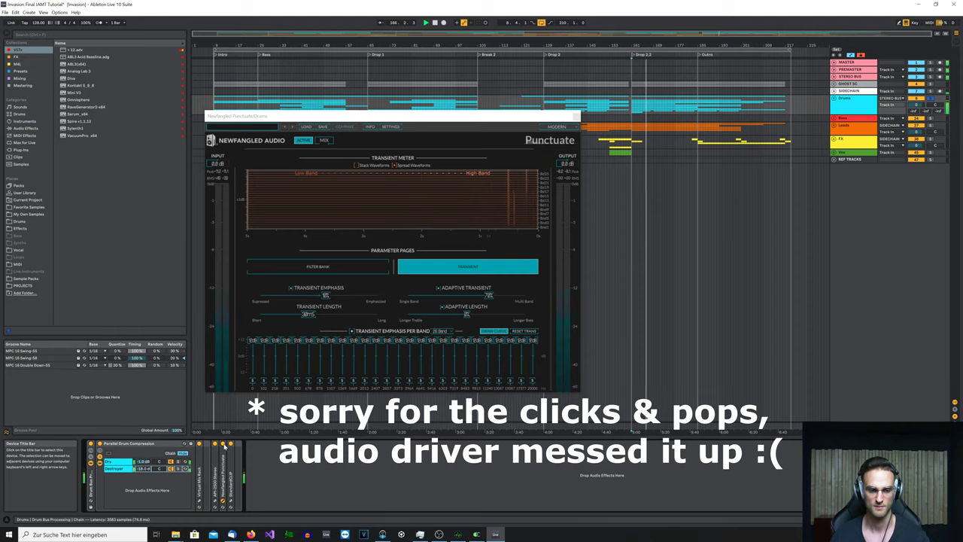
{"action": "key", "text": "space"}
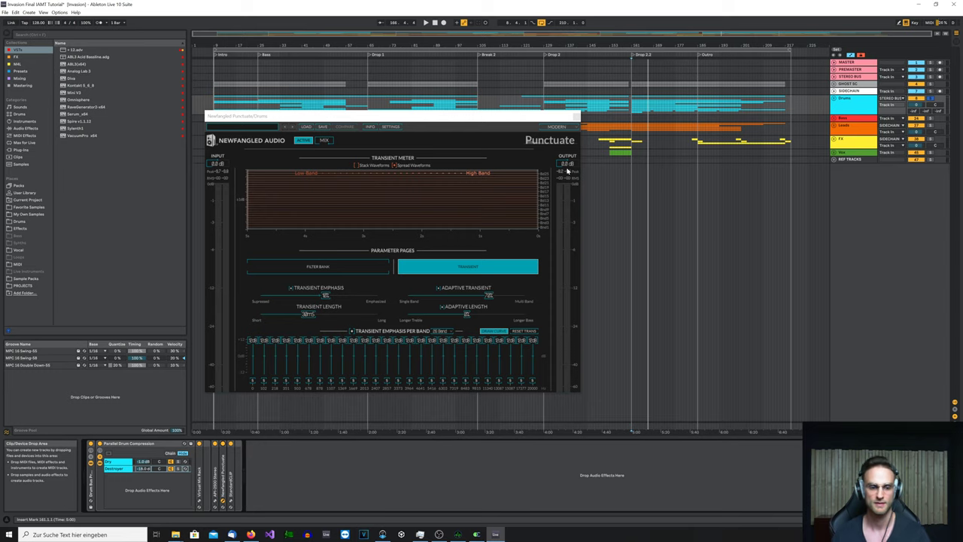
{"action": "left_click", "coordinate": [575, 116]}
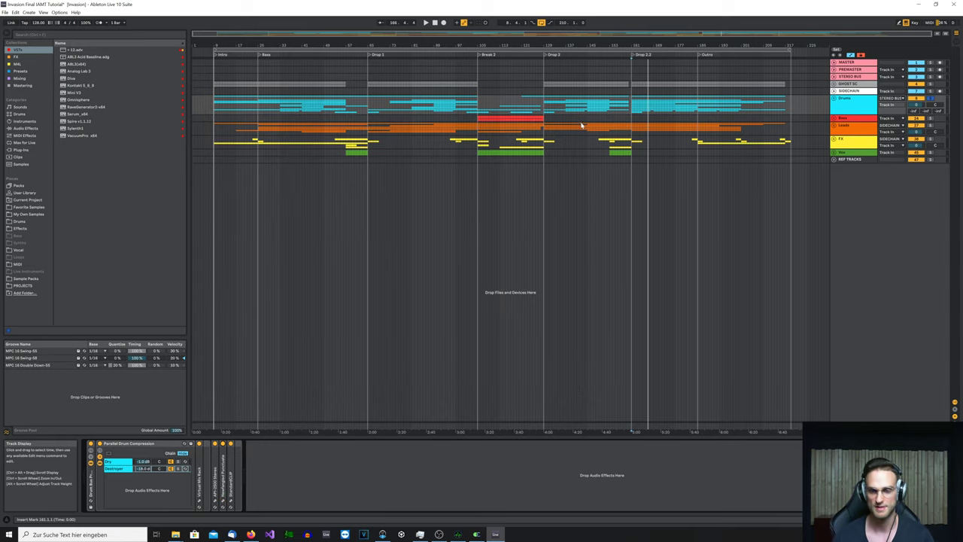
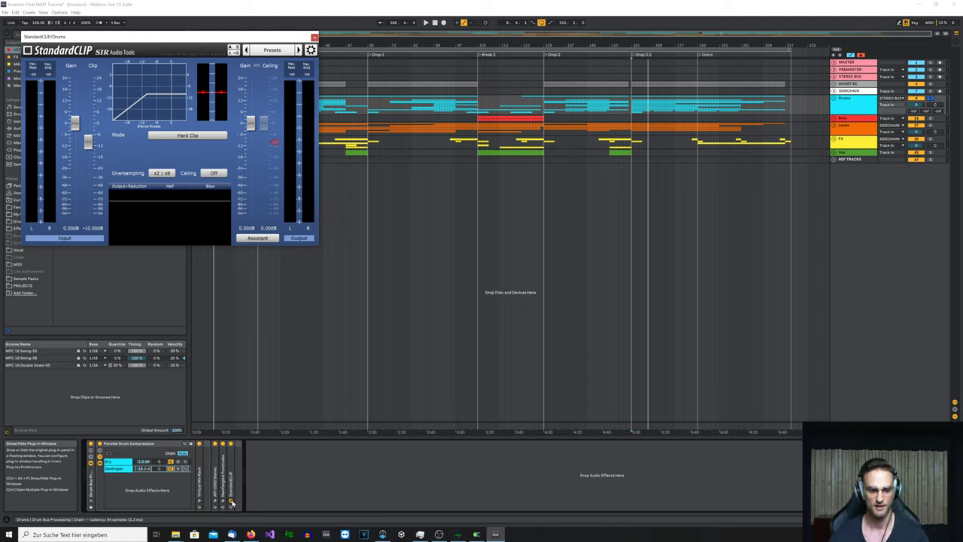
- Play the drums through the StandardCLIP clipper to watch its meters, stop playback and hide the plug-in window
{"action": "key", "text": "space"}
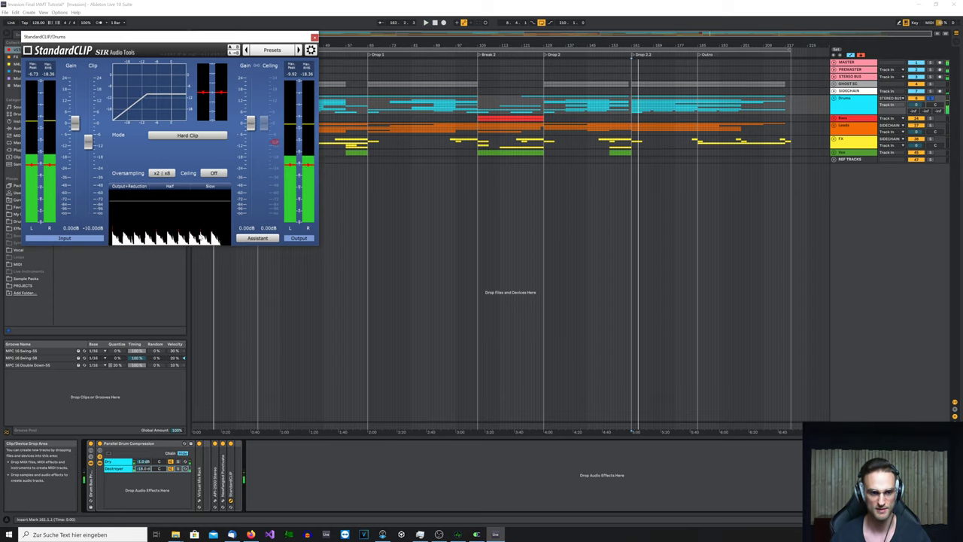
{"action": "key", "text": "space"}
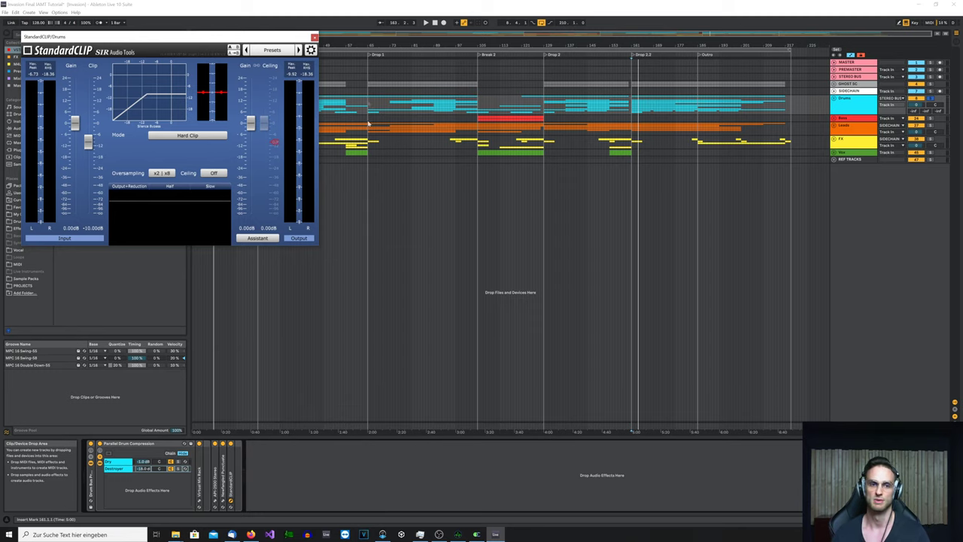
{"action": "key", "text": "ctrl+alt+p"}
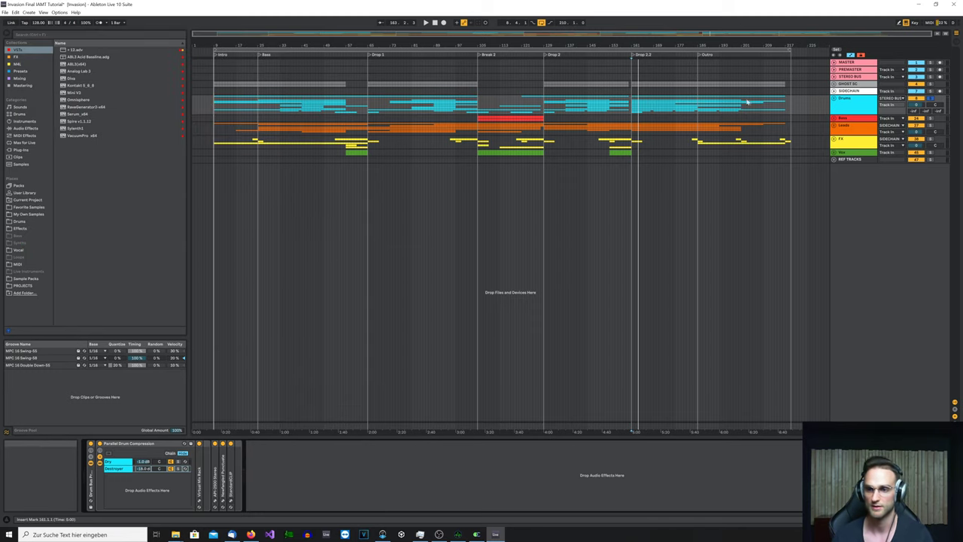
- Unfold the Drums group, view the Open Hat track's device chain and fold the group again
{"action": "left_click", "coordinate": [834, 99]}
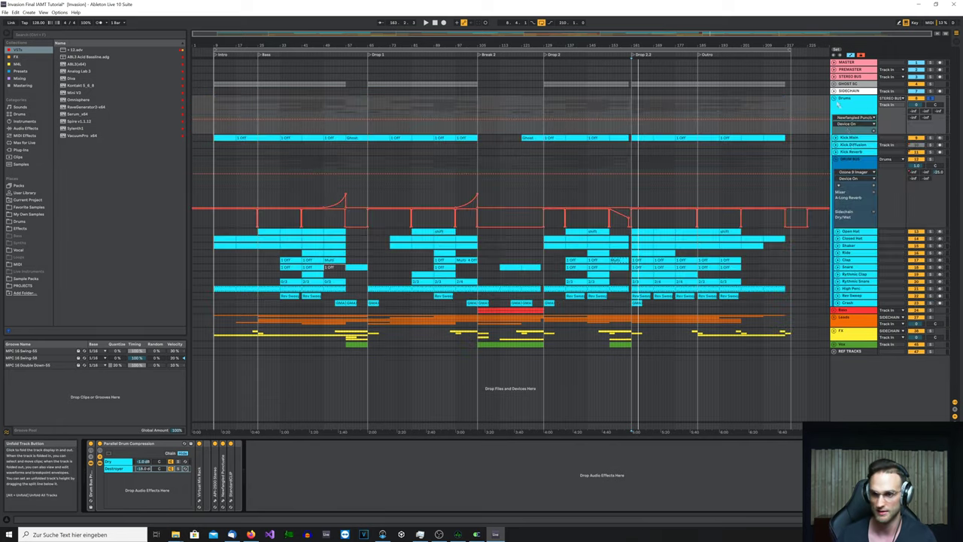
{"action": "left_click", "coordinate": [858, 234]}
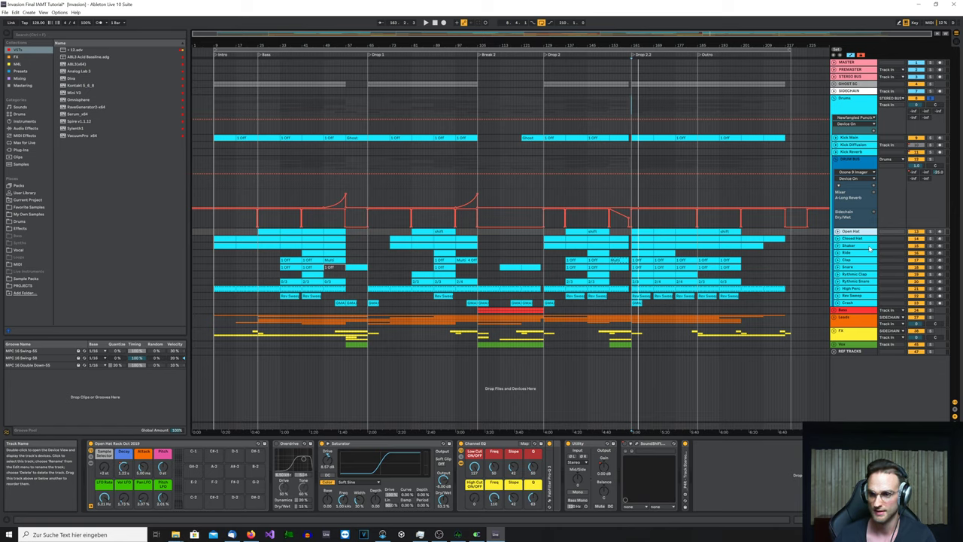
{"action": "left_click", "coordinate": [833, 99]}
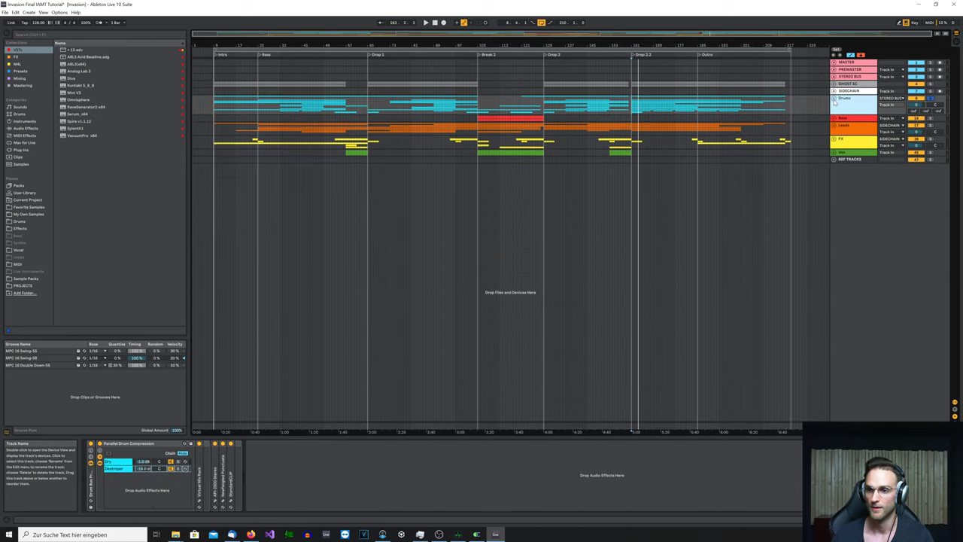
- Unfold the Bass group, open Moog Sub's FabFilter Pro-L 2 limiter and play the soloed track in Break 2
{"action": "left_click", "coordinate": [833, 118]}
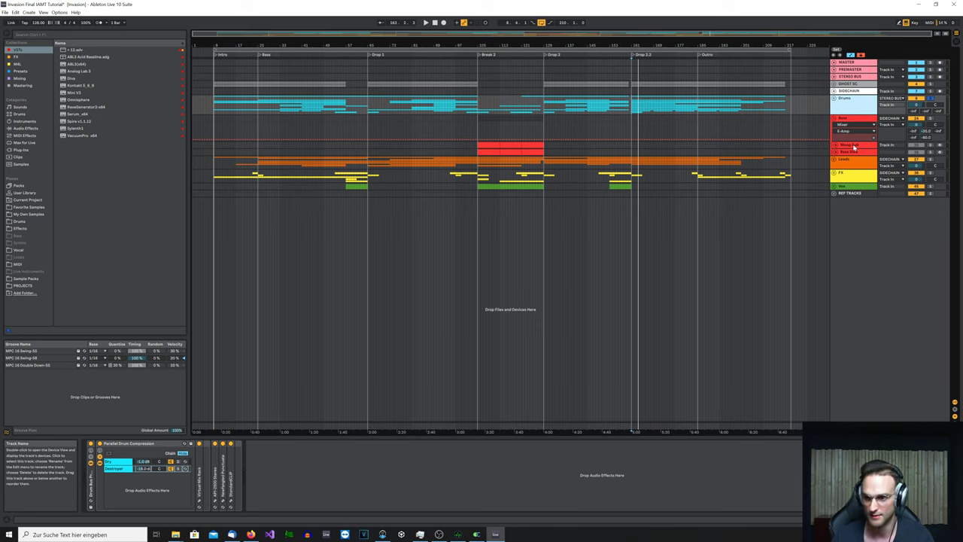
{"action": "left_click", "coordinate": [850, 144]}
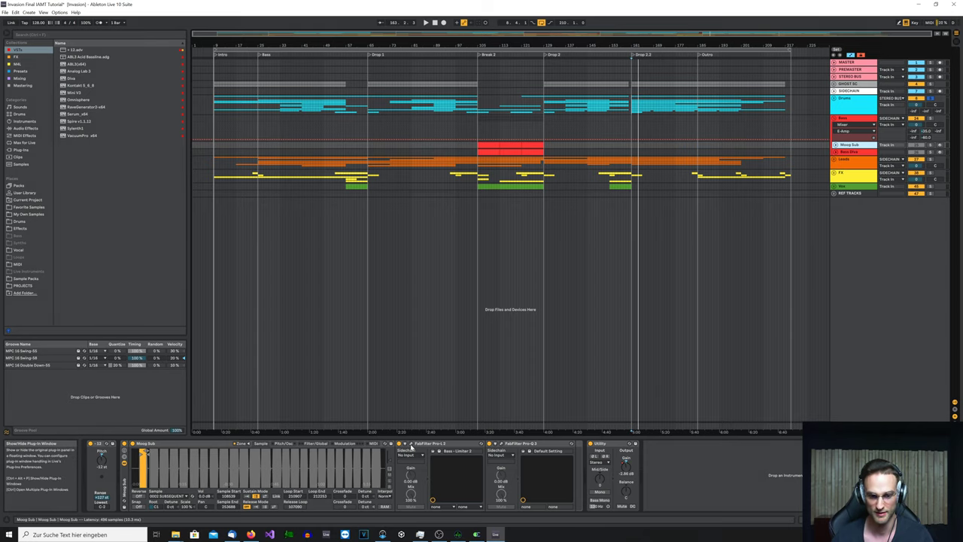
{"action": "left_click", "coordinate": [411, 444]}
{"action": "left_click", "coordinate": [519, 147]}
{"action": "left_click", "coordinate": [887, 145]}
{"action": "left_click", "coordinate": [930, 147]}
{"action": "key", "text": "space"}
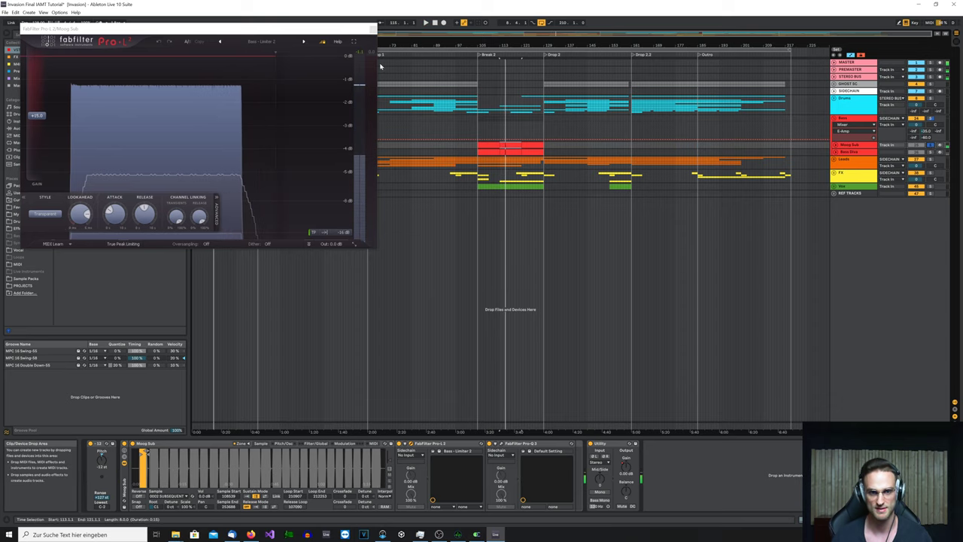
- Close the Pro-L 2 window and look at Moog Sub's FabFilter Pro-Q 3 equalizer
{"action": "left_click", "coordinate": [407, 443]}
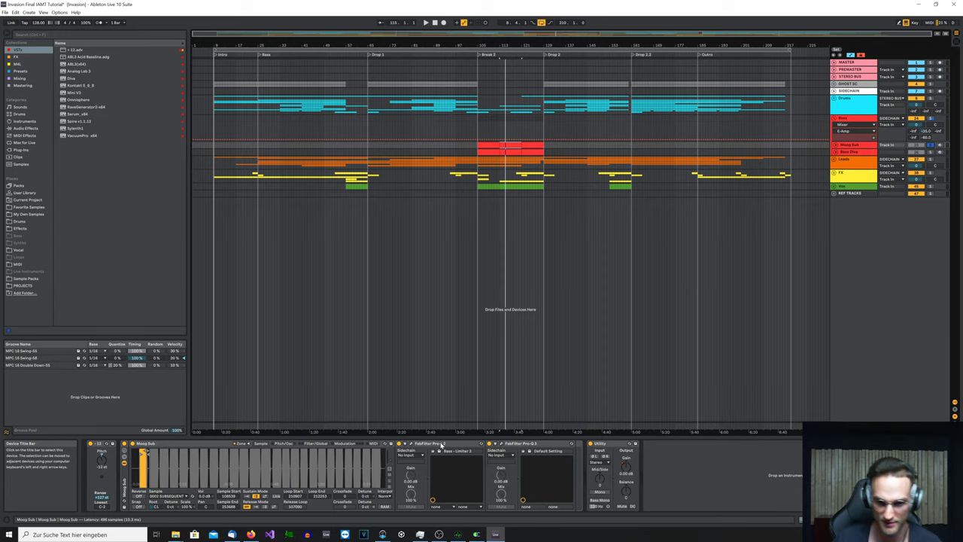
{"action": "left_click", "coordinate": [502, 445]}
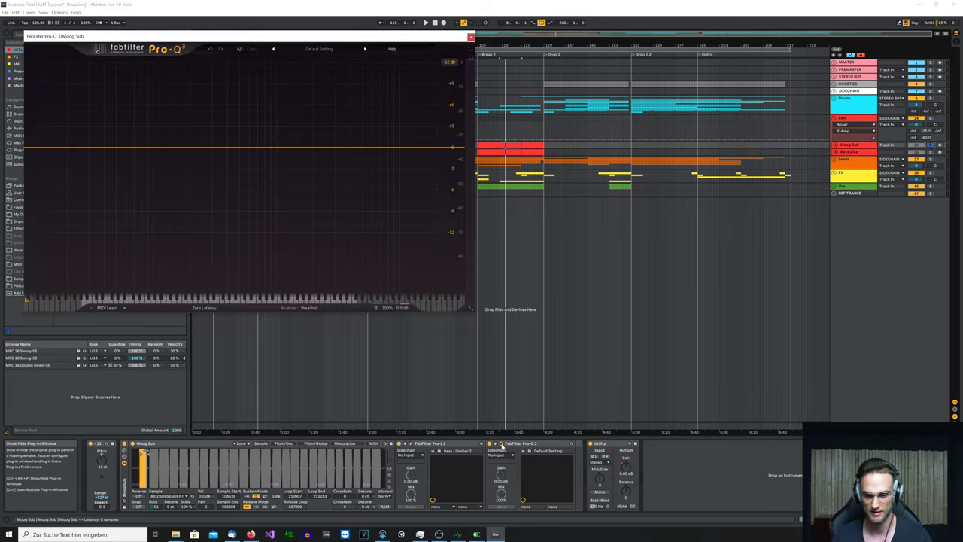
{"action": "left_click", "coordinate": [501, 445]}
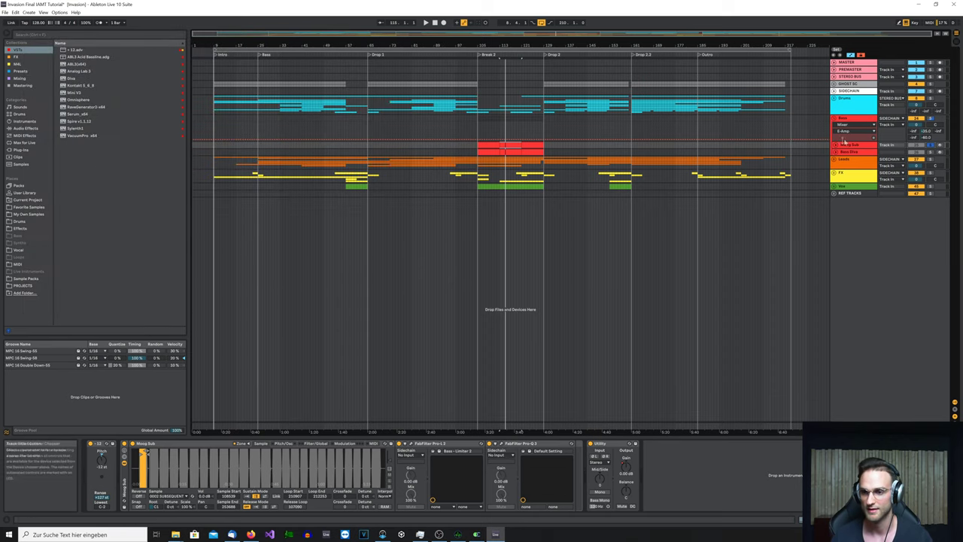
- Expand and collapse the Moog Sub track, then expand the Bass Diva track to show its lanes and devices
{"action": "left_click", "coordinate": [834, 144]}
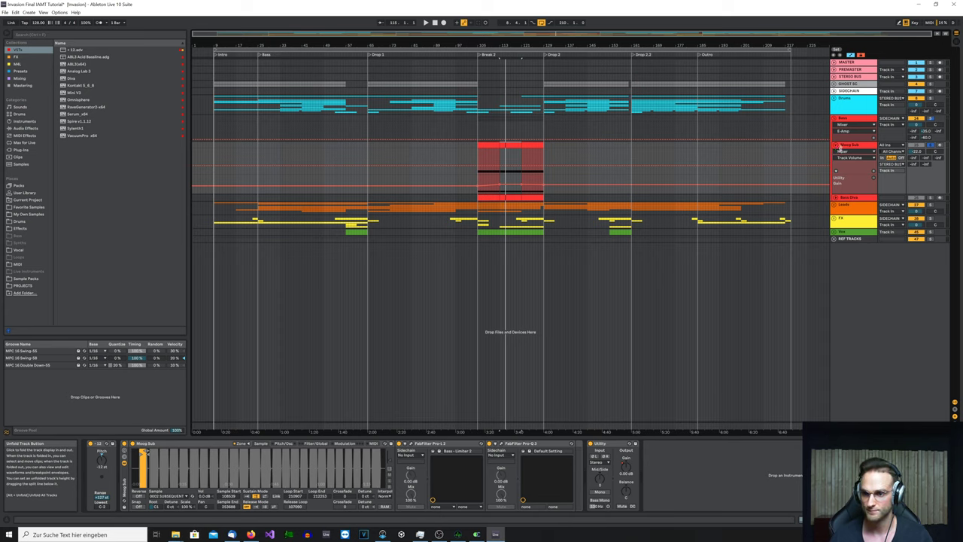
{"action": "left_click", "coordinate": [837, 146]}
{"action": "left_click", "coordinate": [839, 153]}
{"action": "left_click", "coordinate": [835, 153]}
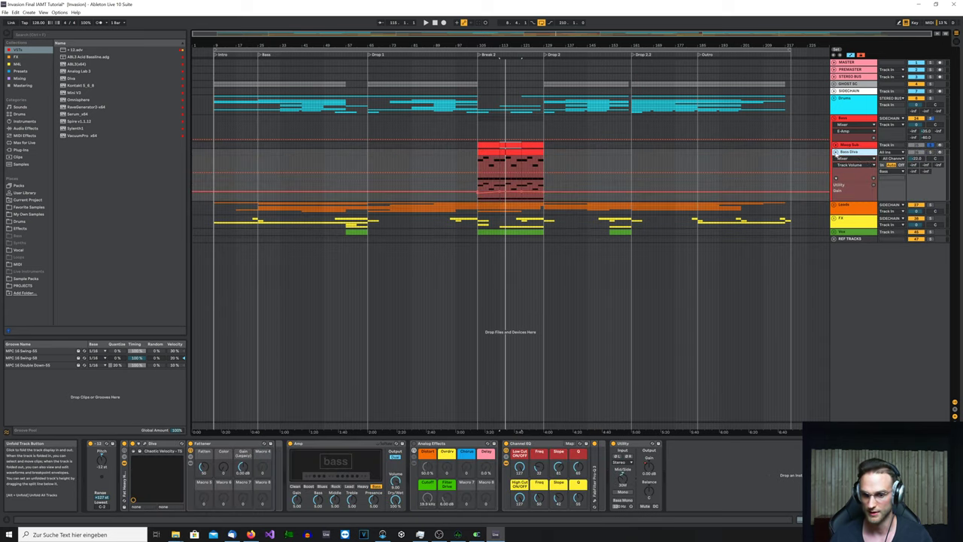
- Solo the Bass Diva track, look at the FabFilter Pro-Q 3 curve in its Channel EQ rack and collapse the track
{"action": "left_click", "coordinate": [929, 153]}
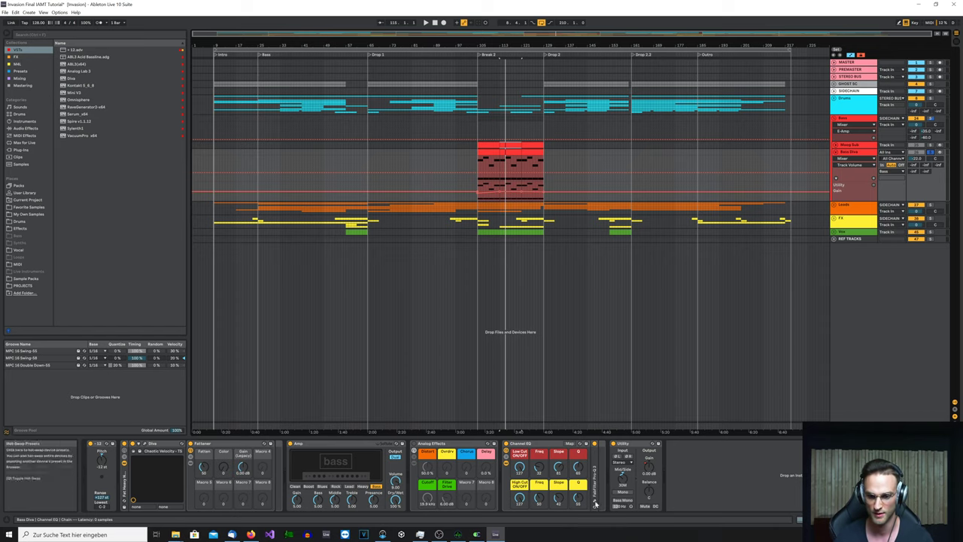
{"action": "left_click", "coordinate": [595, 502]}
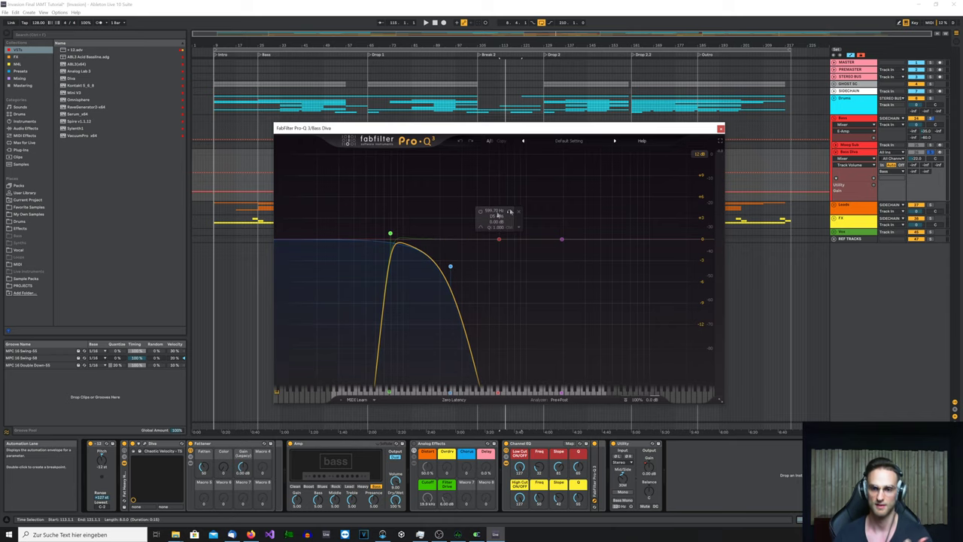
{"action": "left_click", "coordinate": [720, 127]}
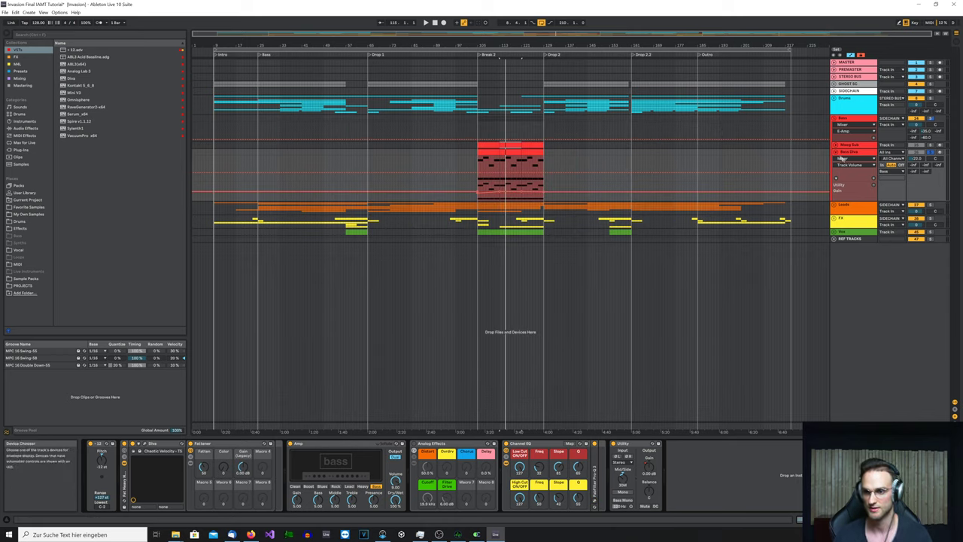
{"action": "left_click", "coordinate": [833, 151]}
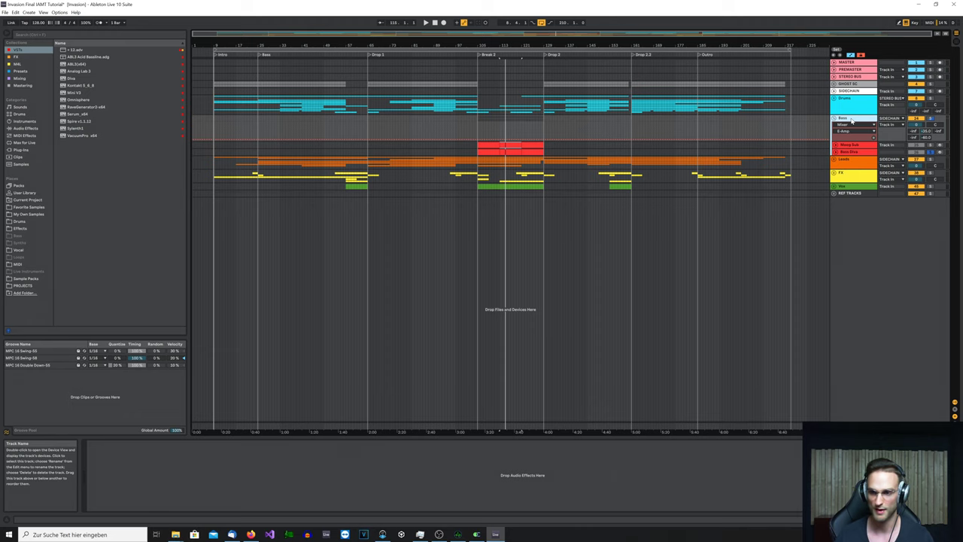
- Compare the device chains and lanes of Bass Diva and Moog Sub, leaving both tracks collapsed and unsoloed
{"action": "left_click", "coordinate": [855, 149]}
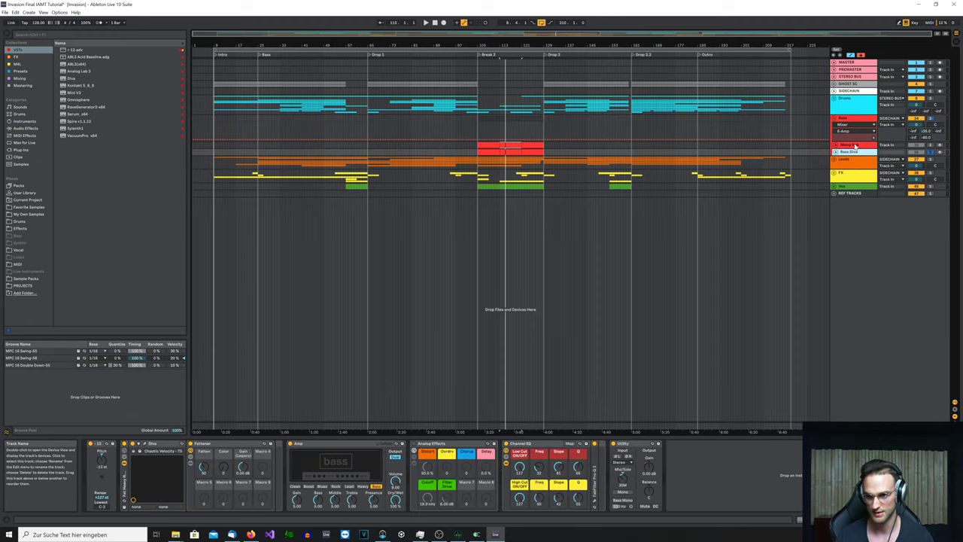
{"action": "left_click", "coordinate": [854, 145]}
{"action": "key", "text": "u"}
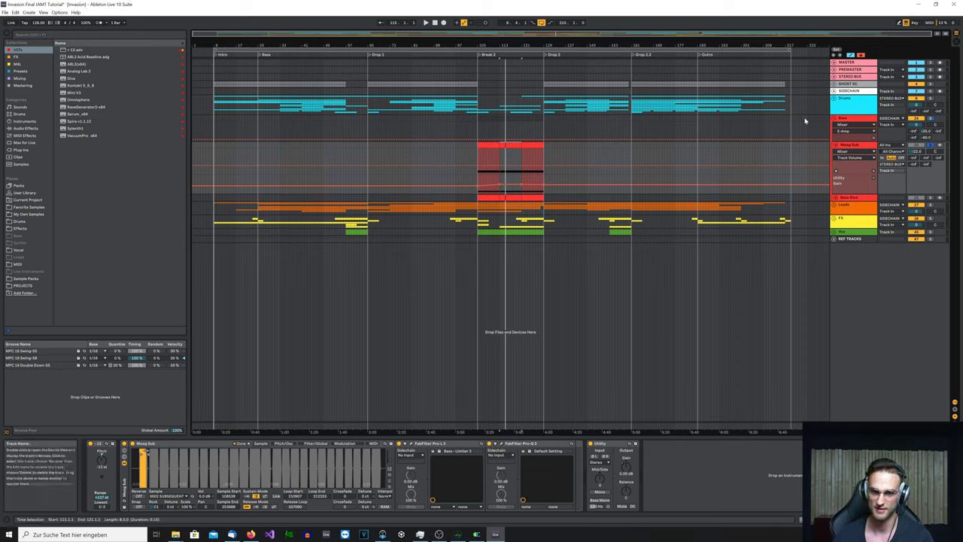
{"action": "left_click", "coordinate": [835, 144]}
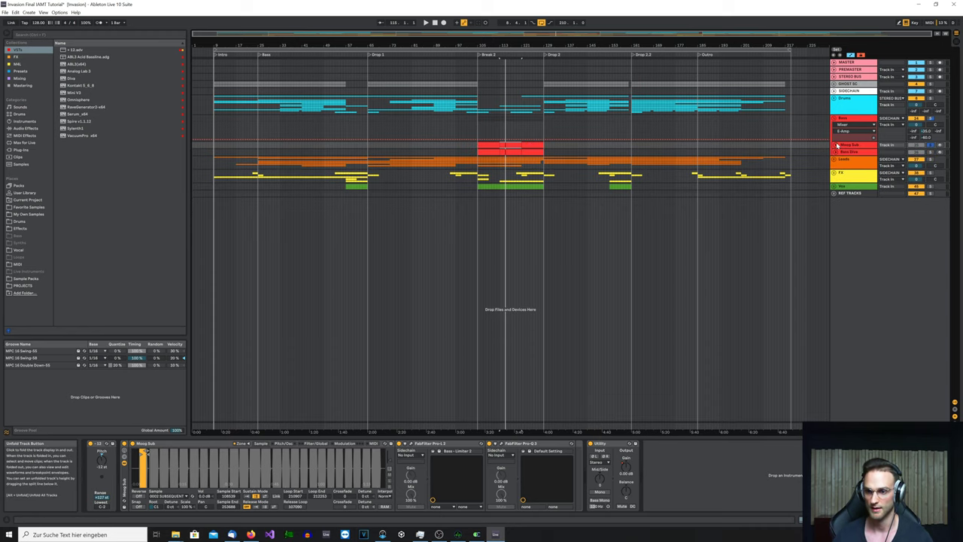
{"action": "left_click", "coordinate": [836, 152]}
{"action": "left_click", "coordinate": [839, 155]}
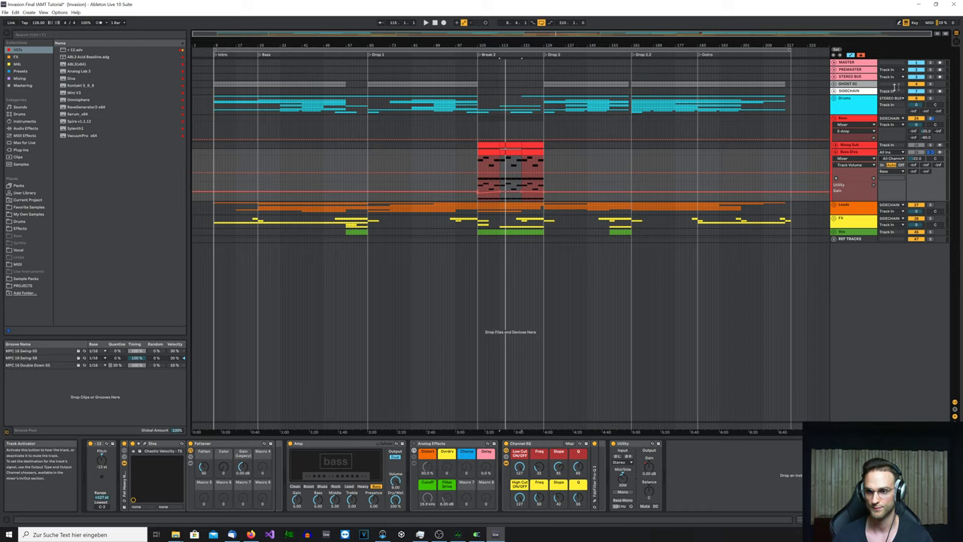
{"action": "left_click", "coordinate": [836, 154]}
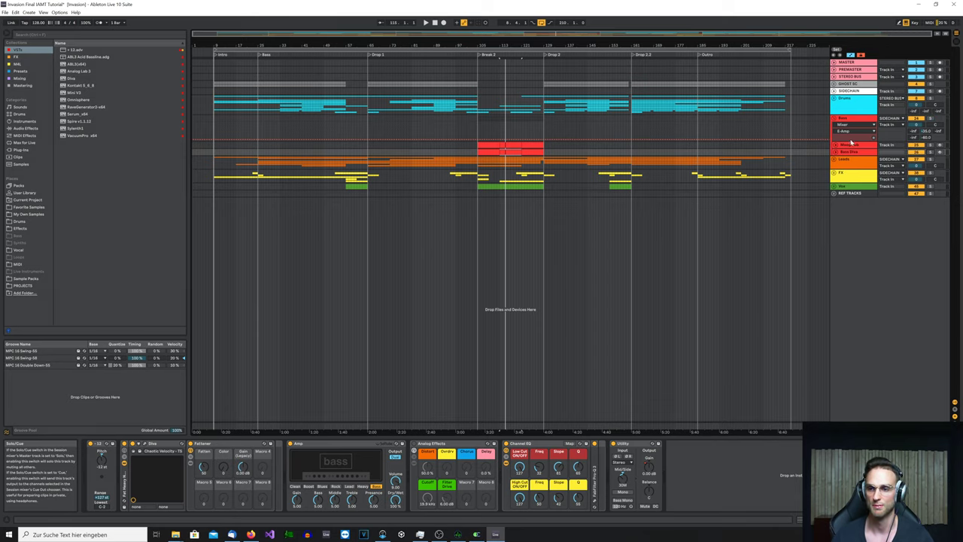
- Fold the Bass group, unfold the Leads group and open its FabFilter Pro-MB multiband compressor
{"action": "left_click", "coordinate": [834, 118]}
{"action": "left_click", "coordinate": [833, 126]}
{"action": "left_click", "coordinate": [854, 128]}
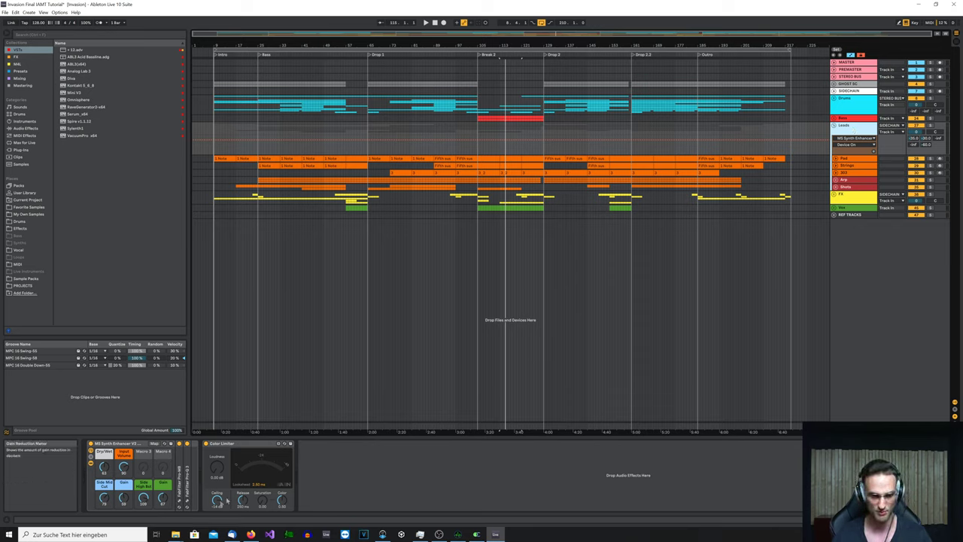
{"action": "left_click", "coordinate": [179, 502]}
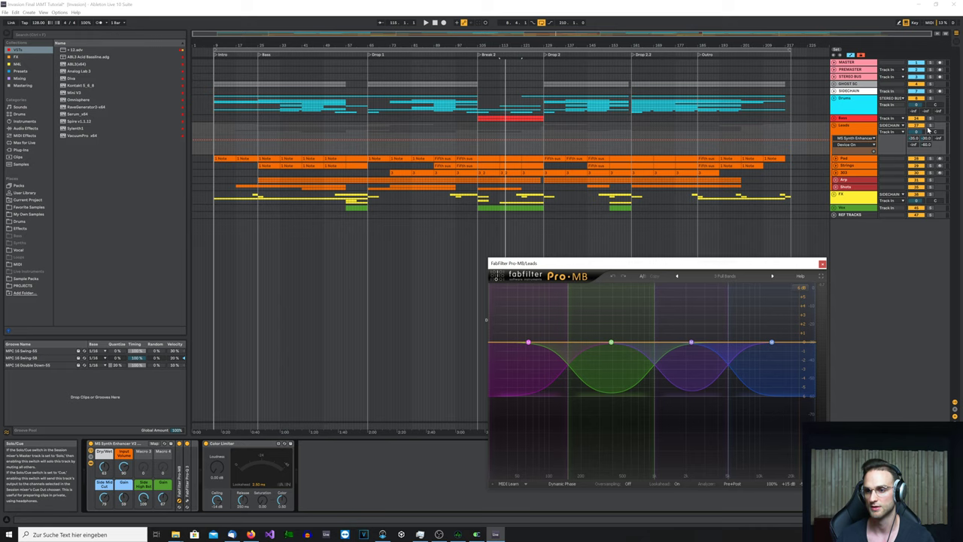
- Solo the Leads group, play it from Drop 2.2 to watch Pro-MB working, close the plug-in and fold the group
{"action": "left_click", "coordinate": [720, 140]}
{"action": "left_click", "coordinate": [633, 158]}
{"action": "key", "text": "space"}
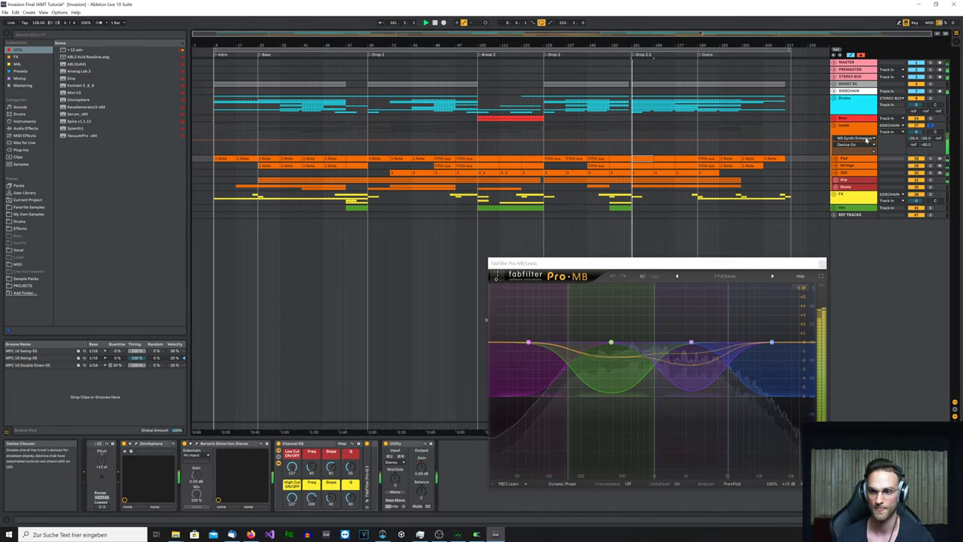
{"action": "left_click", "coordinate": [855, 128]}
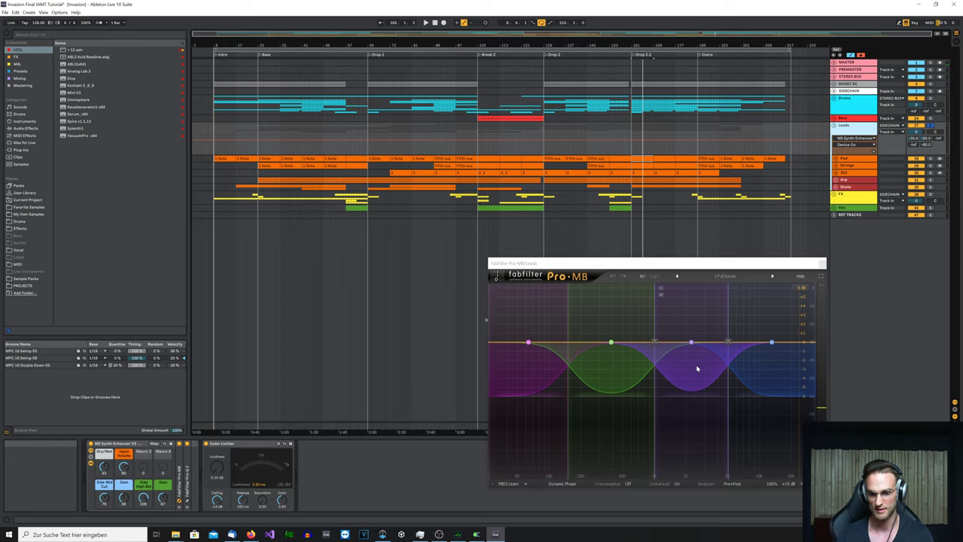
{"action": "left_click", "coordinate": [822, 263]}
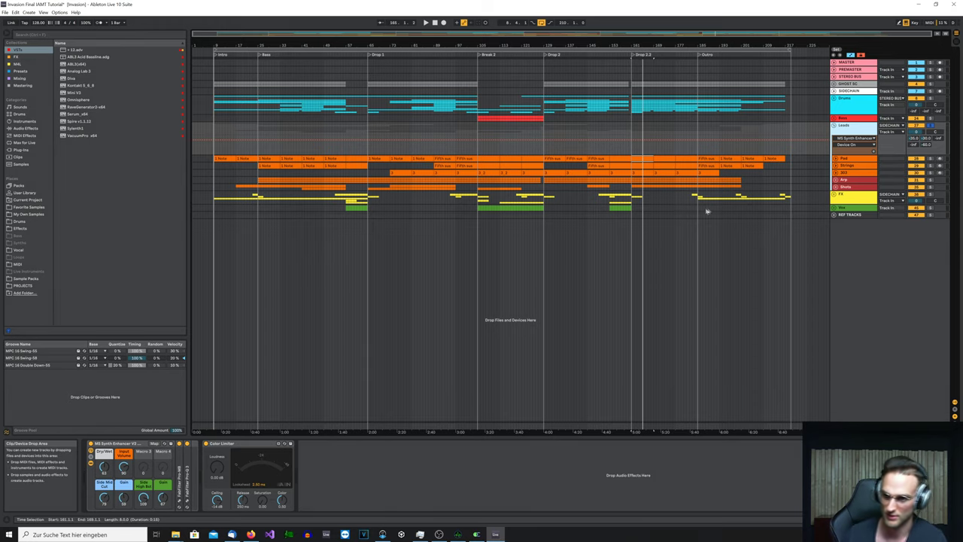
{"action": "left_click", "coordinate": [833, 126]}
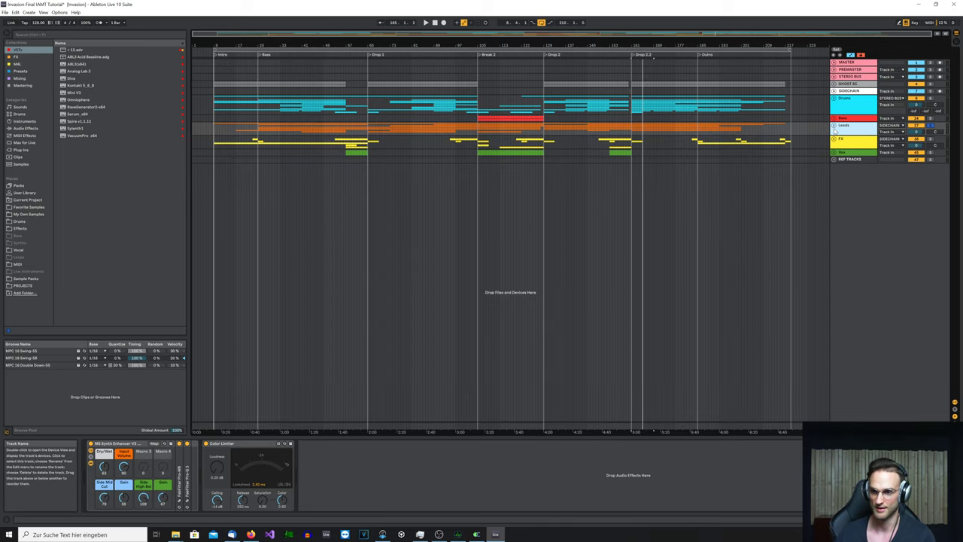
- Unfold the FX group, view the Uplifter track's device chain and expand the FX BUS track to show its devices
{"action": "left_click", "coordinate": [834, 140]}
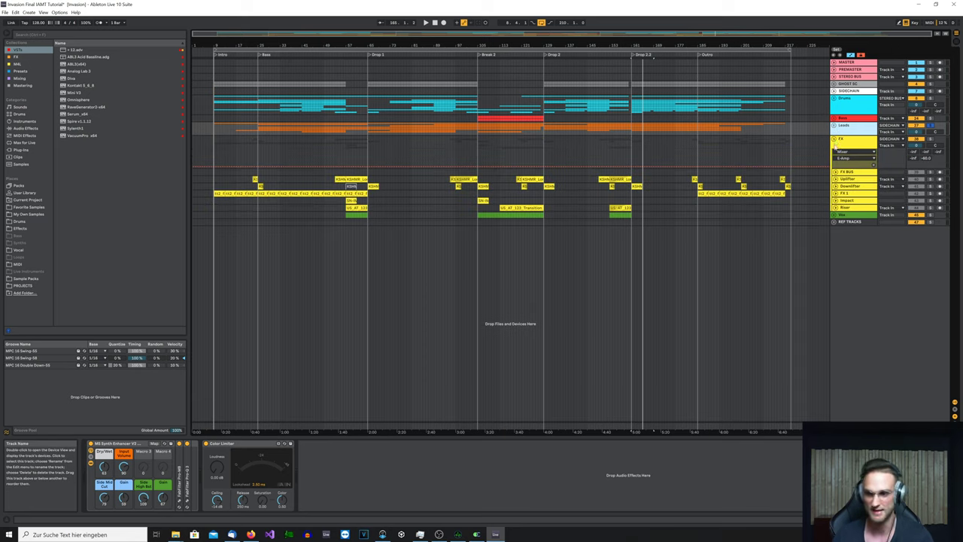
{"action": "left_click", "coordinate": [846, 179]}
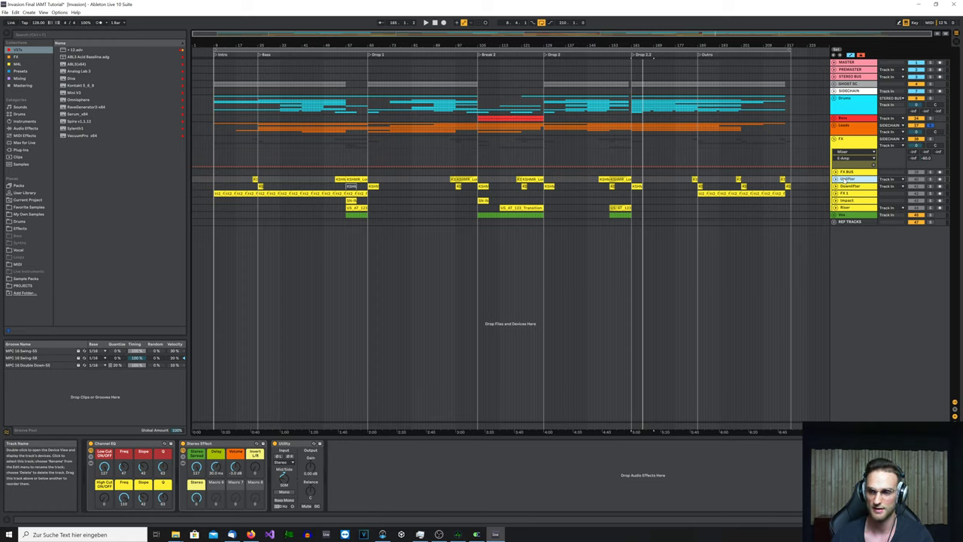
{"action": "left_click", "coordinate": [847, 172]}
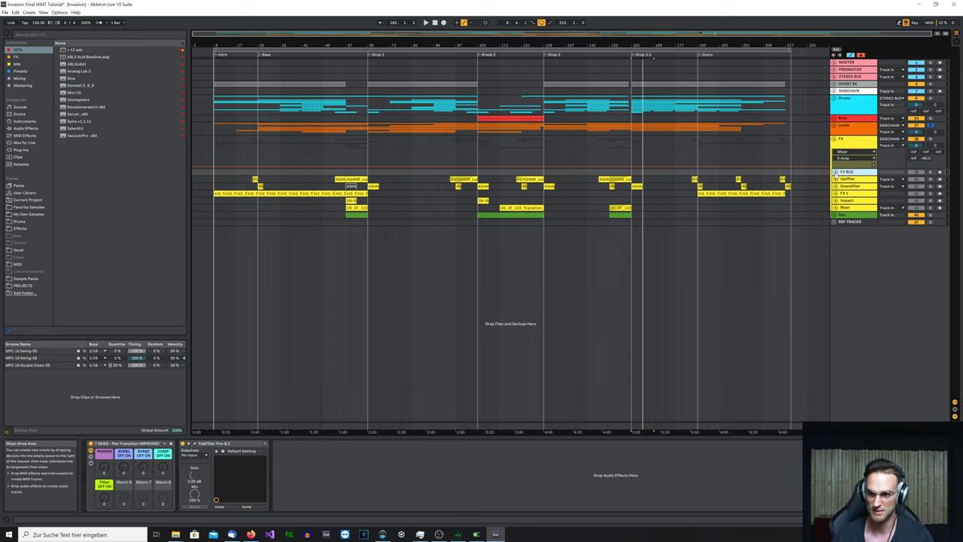
{"action": "left_click", "coordinate": [835, 173]}
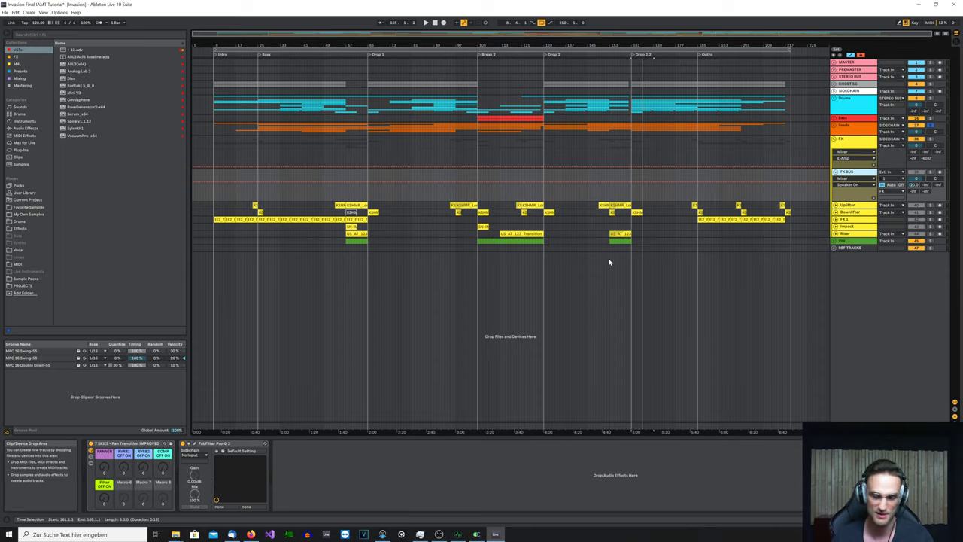
- Look at the FabFilter Pro-Q 3 low cut on FX BUS, collapse the track and fold the FX group
{"action": "left_click", "coordinate": [194, 444]}
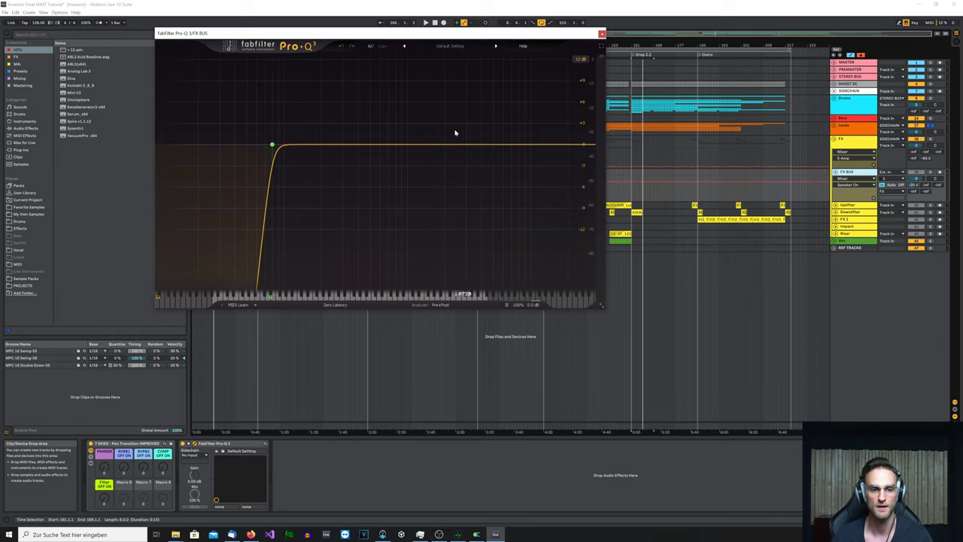
{"action": "left_click", "coordinate": [602, 35]}
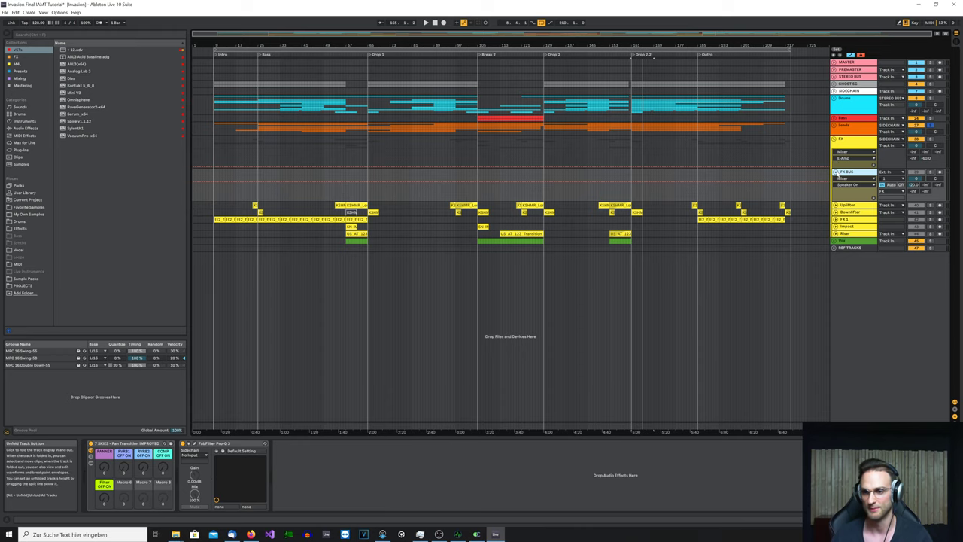
{"action": "left_click", "coordinate": [835, 172]}
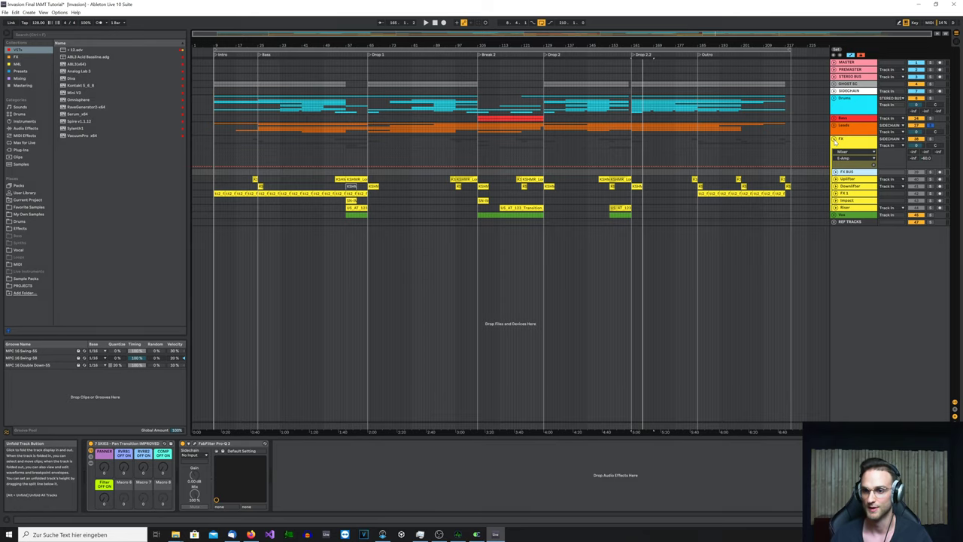
{"action": "left_click", "coordinate": [833, 140]}
- Unfold the Vox group, view the Vocal track's device chain and fold the group again
{"action": "left_click", "coordinate": [834, 152]}
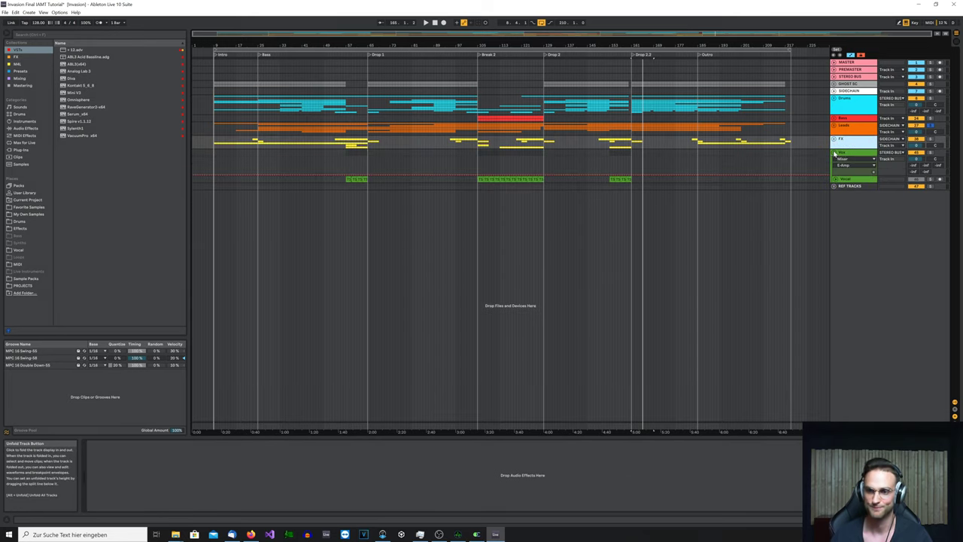
{"action": "left_click", "coordinate": [845, 156]}
{"action": "left_click", "coordinate": [845, 179]}
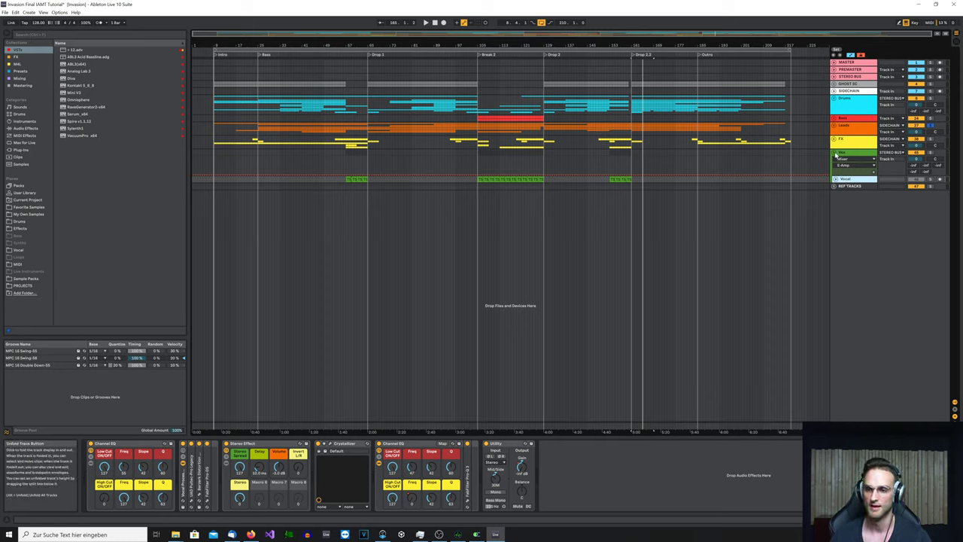
{"action": "left_click", "coordinate": [833, 153]}
- Unfold the Drums group and look at the ShaperBox ducking curve on the SIDECHAIN track, closing the plug-in window
{"action": "left_click", "coordinate": [852, 101]}
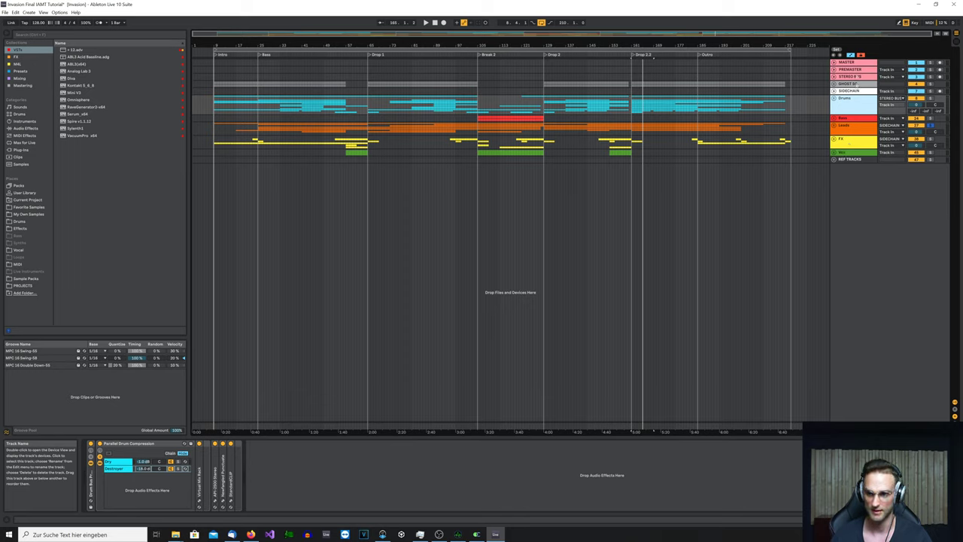
{"action": "left_click", "coordinate": [834, 99]}
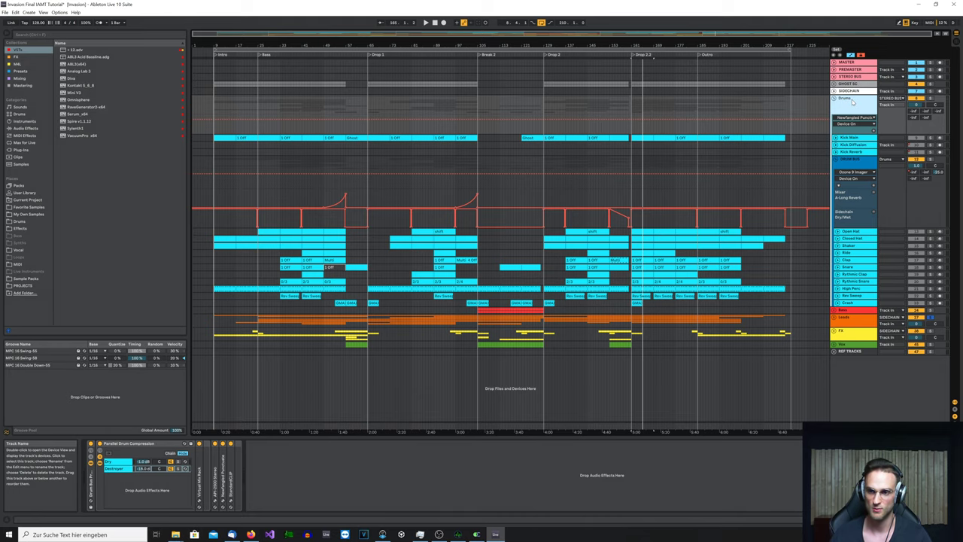
{"action": "left_click", "coordinate": [854, 92]}
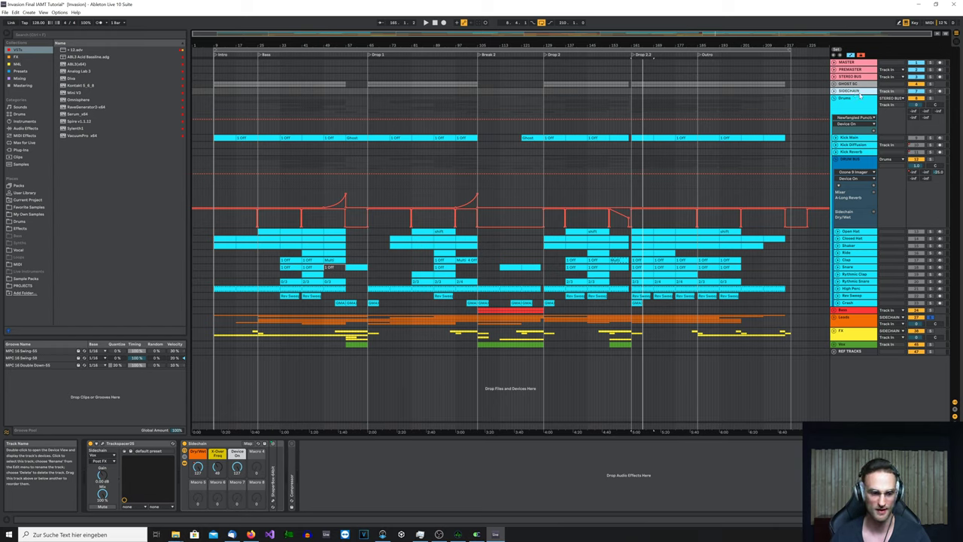
{"action": "left_click", "coordinate": [274, 504]}
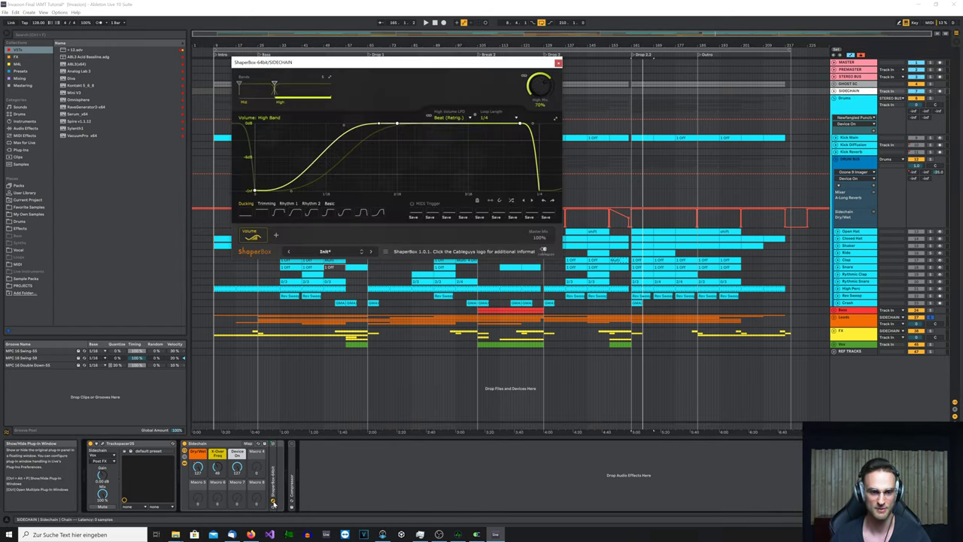
{"action": "left_click", "coordinate": [274, 504]}
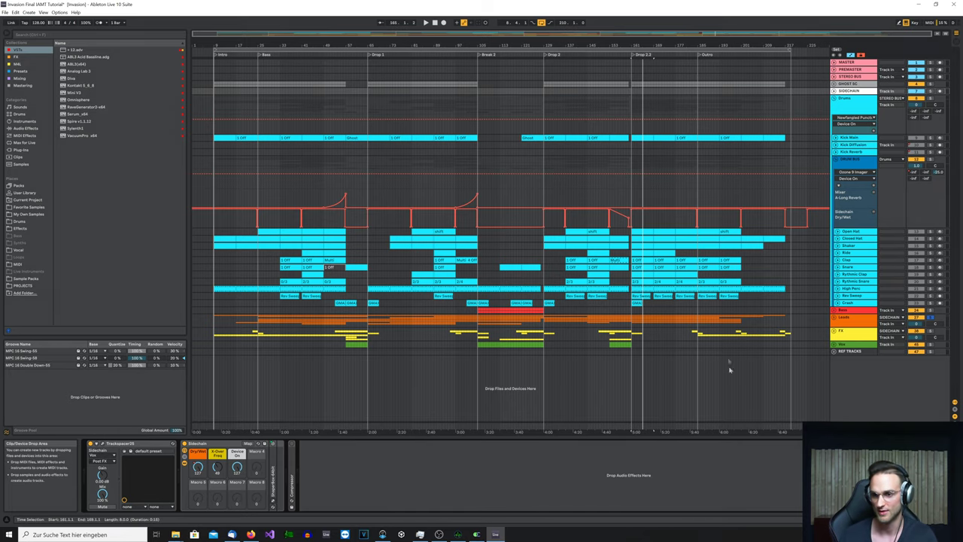
- View the DRUM BUS device chain and check the ShaperBox plug-in in its Sidechain rack
{"action": "left_click", "coordinate": [854, 159]}
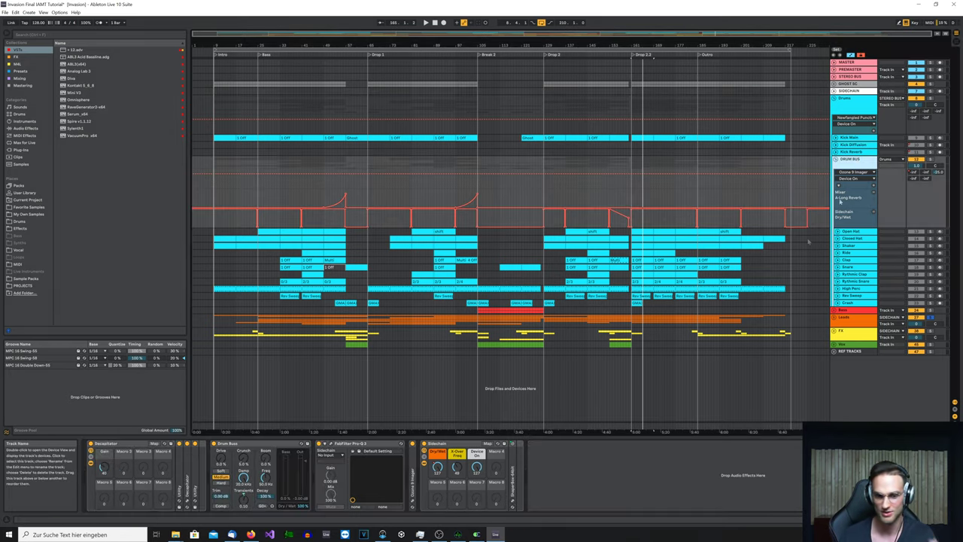
{"action": "left_click", "coordinate": [514, 503]}
{"action": "left_click", "coordinate": [514, 503]}
{"action": "left_click", "coordinate": [719, 340]}
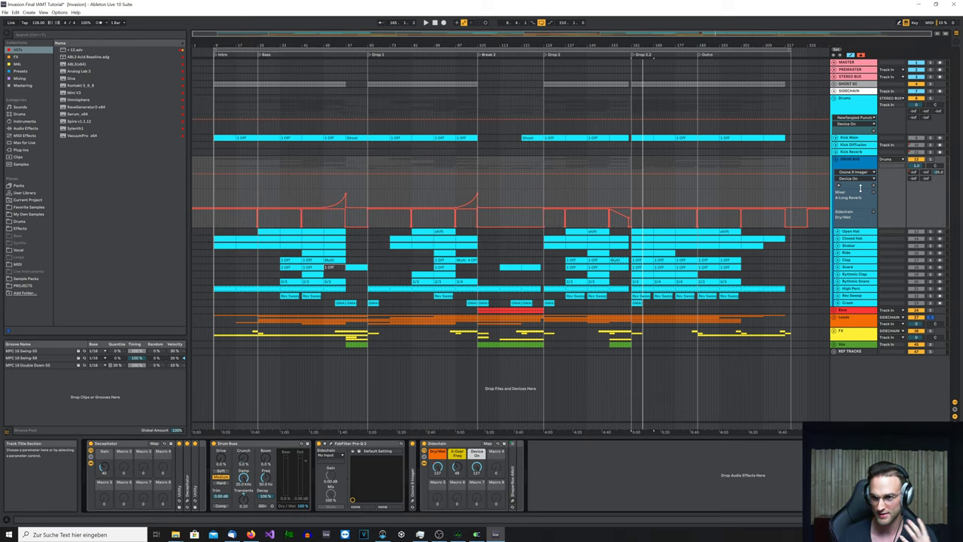
- View the Drums group and STEREO BUS device chains, fold the Drums group and select the FX group
{"action": "left_click", "coordinate": [857, 111]}
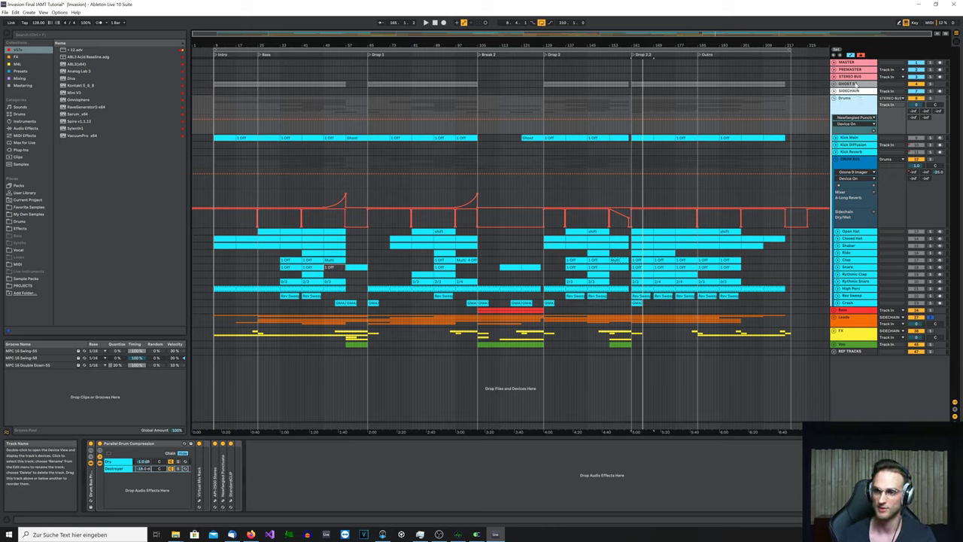
{"action": "left_click", "coordinate": [854, 76]}
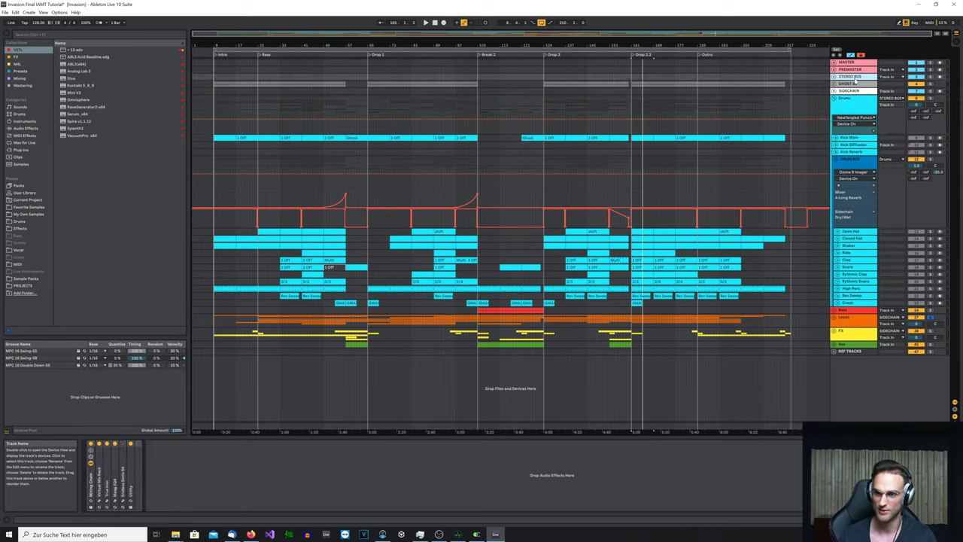
{"action": "left_click", "coordinate": [834, 99]}
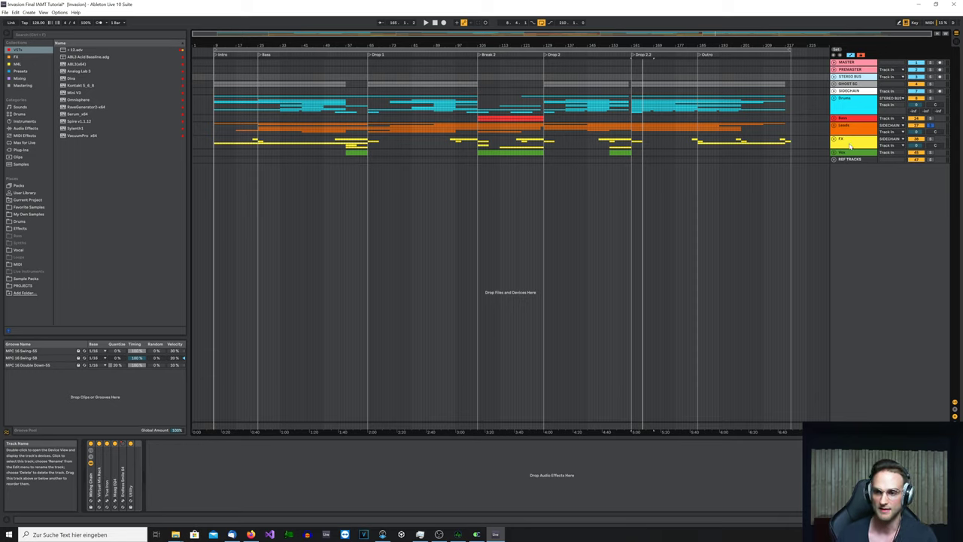
{"action": "left_click", "coordinate": [848, 144]}
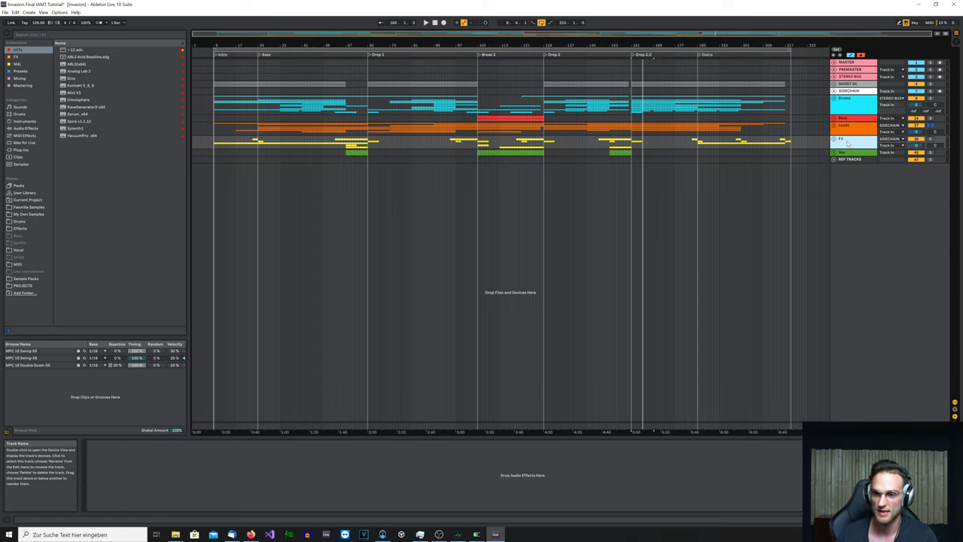
- View the Leads group's device chain and examine the ShaperBox volume curve on the SIDECHAIN track, closing the plug-in window
{"action": "left_click", "coordinate": [850, 130]}
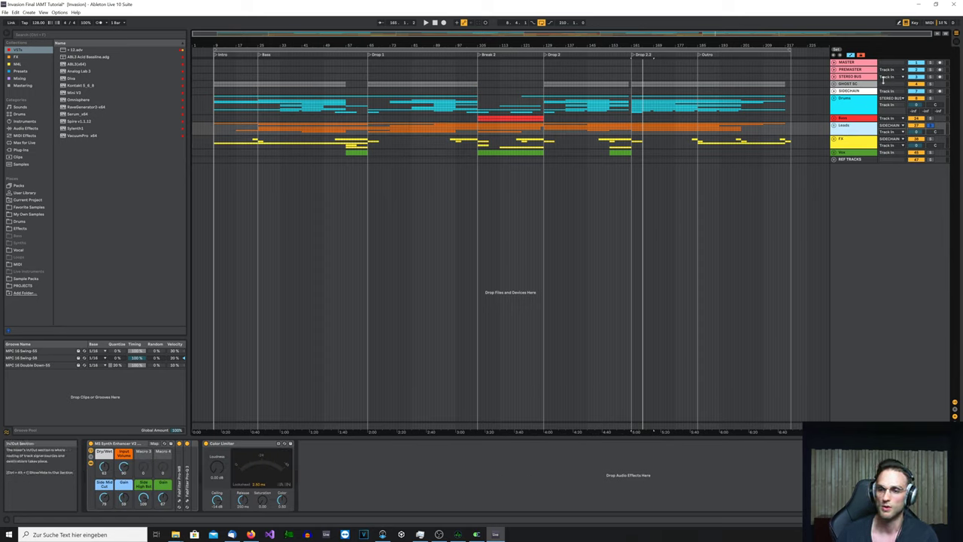
{"action": "left_click", "coordinate": [858, 91]}
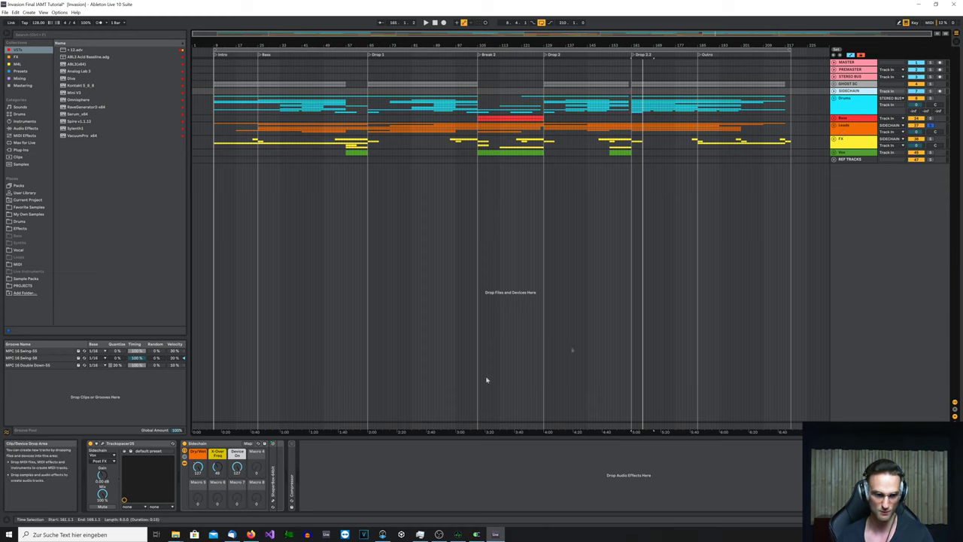
{"action": "left_click", "coordinate": [273, 502]}
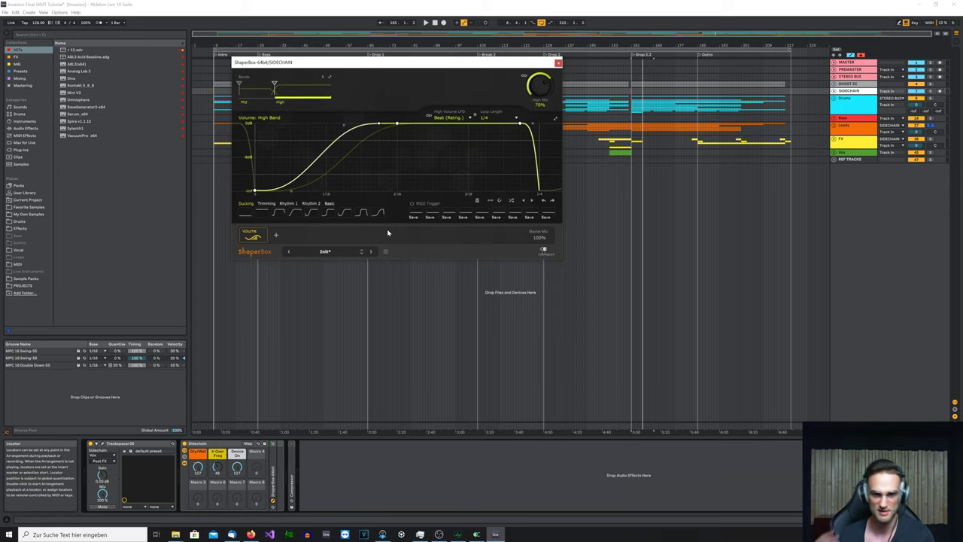
{"action": "left_click", "coordinate": [557, 63]}
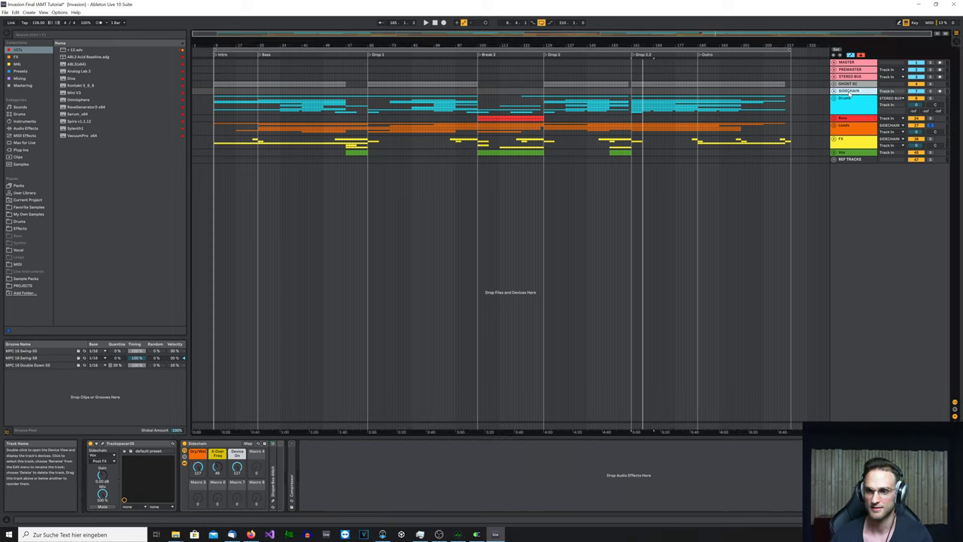
- Open Virtual Mix Rack on the STEREO BUS track and examine its Virtual Mixbuss module settings
{"action": "left_click", "coordinate": [849, 77]}
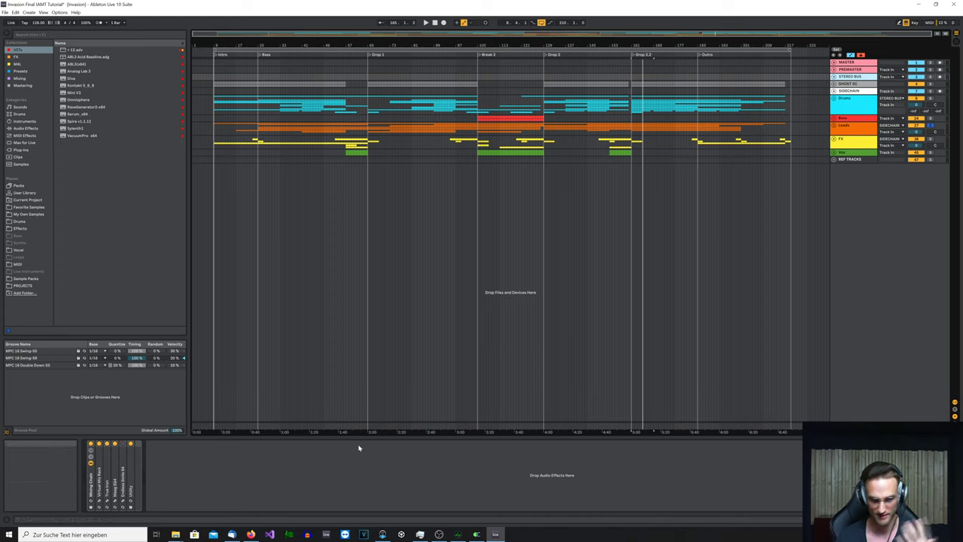
{"action": "left_click", "coordinate": [99, 451]}
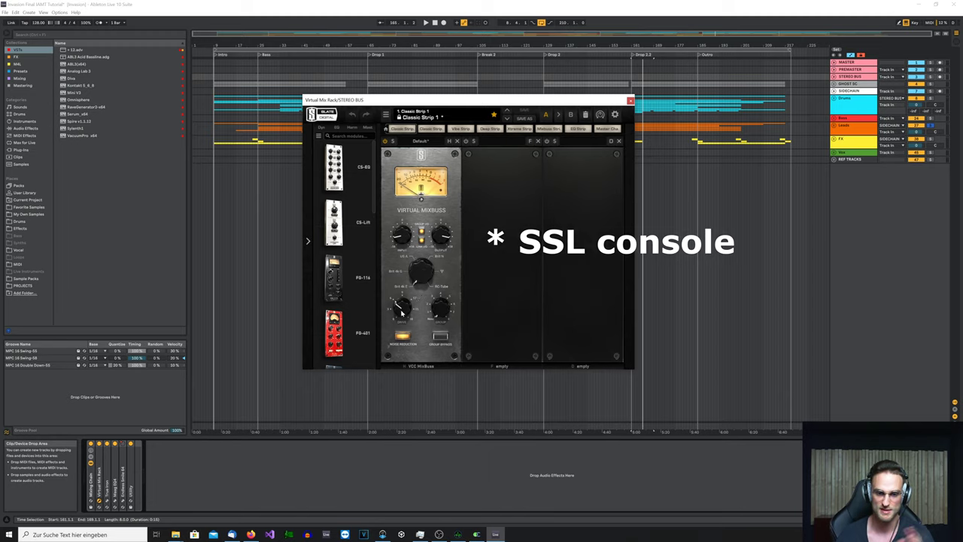
{"action": "mouse_move", "coordinate": [409, 322]}
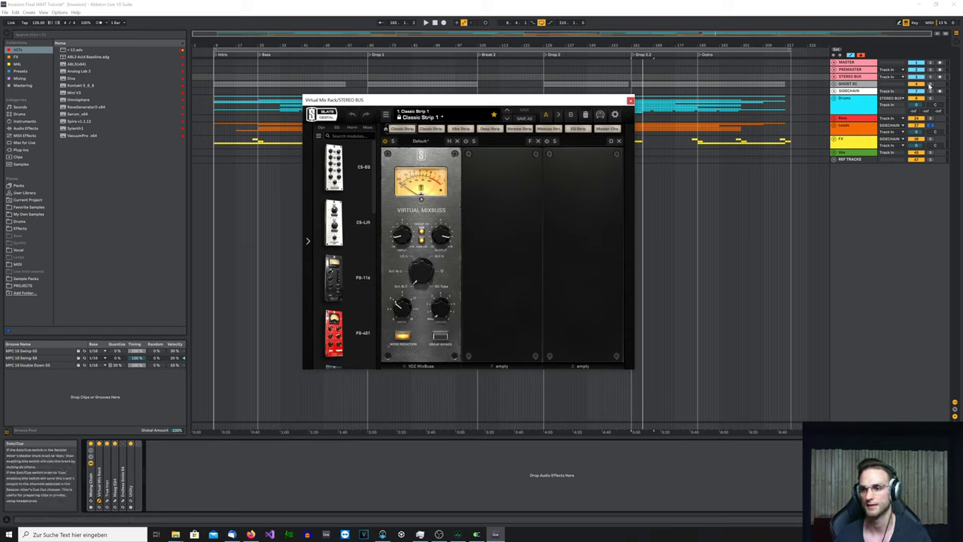
- Solo the STEREO BUS track and play from the start of Drop 2.2, toggling the Virtual Mixbuss module off and on to compare
{"action": "left_click", "coordinate": [635, 88]}
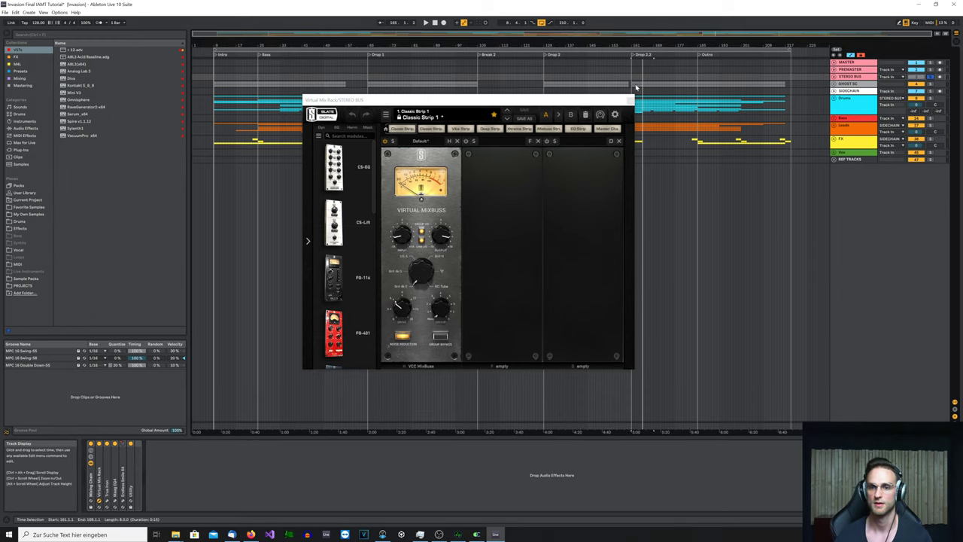
{"action": "left_click", "coordinate": [631, 84]}
{"action": "left_click_drag", "start_coordinate": [610, 98], "coordinate": [585, 101]}
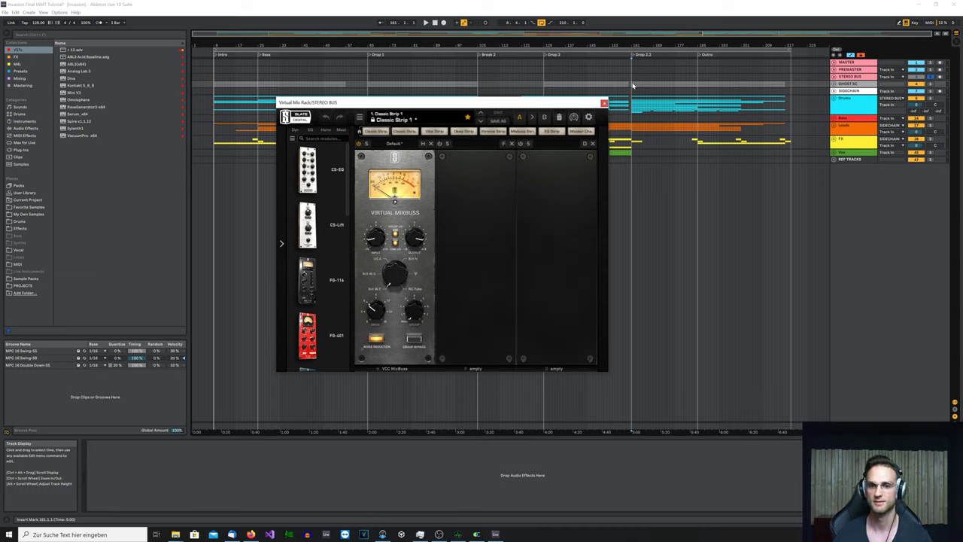
{"action": "left_click", "coordinate": [635, 88]}
{"action": "key", "text": "space"}
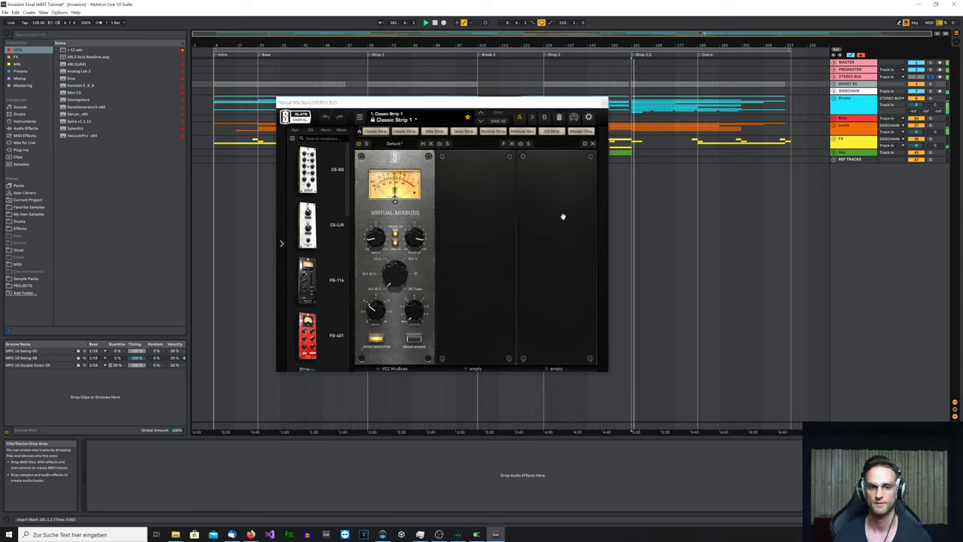
{"action": "left_click", "coordinate": [361, 145]}
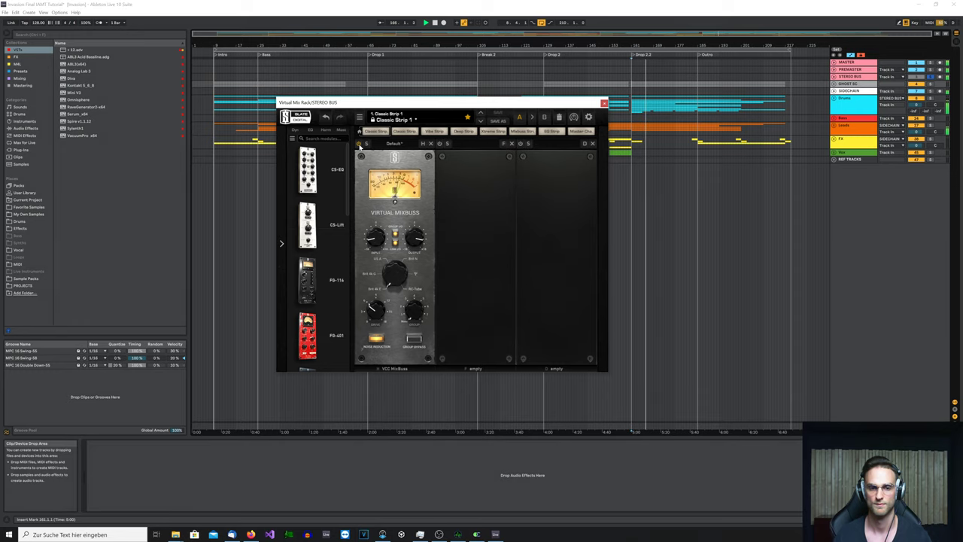
{"action": "left_click", "coordinate": [360, 146]}
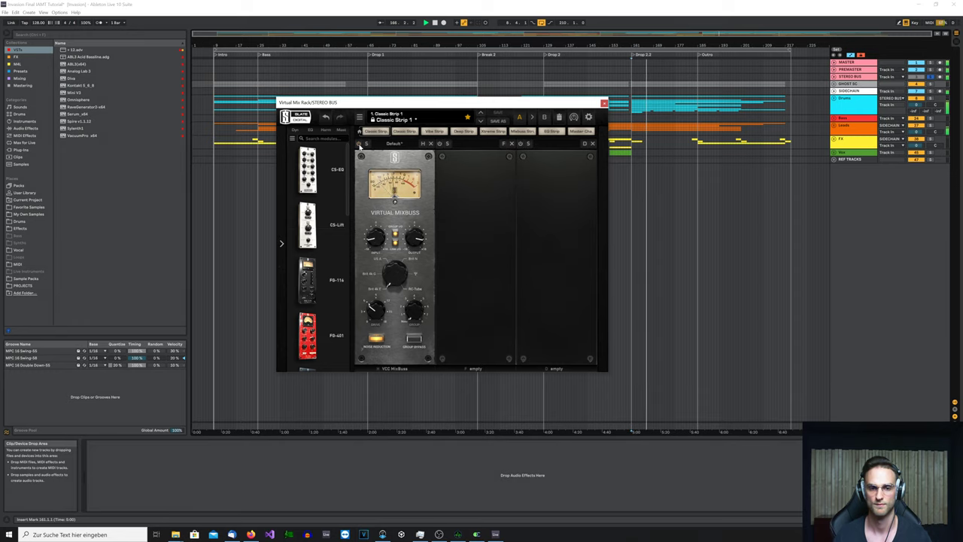
{"action": "left_click", "coordinate": [361, 145]}
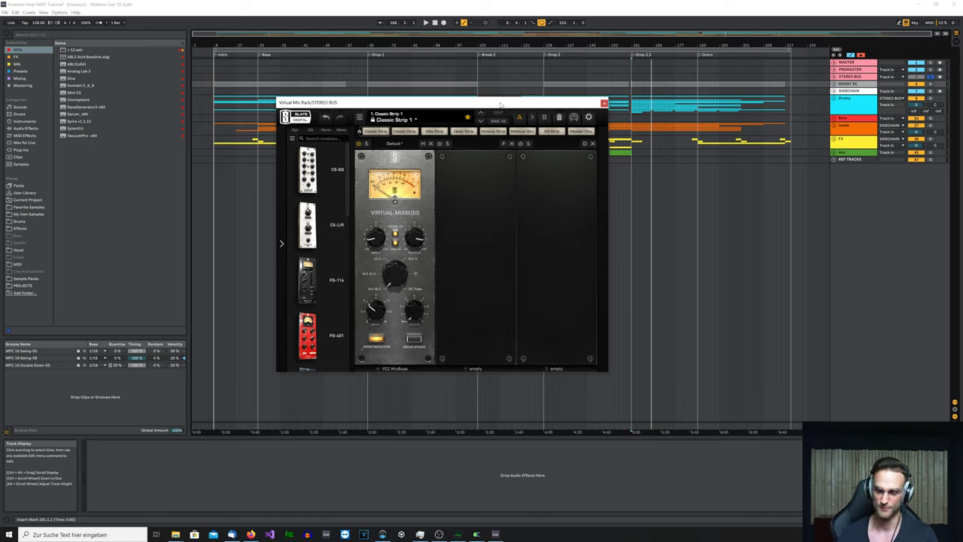
- Move the Virtual Mix Rack window down to uncover the arrangement and close it
{"action": "left_click_drag", "start_coordinate": [501, 105], "coordinate": [547, 143]}
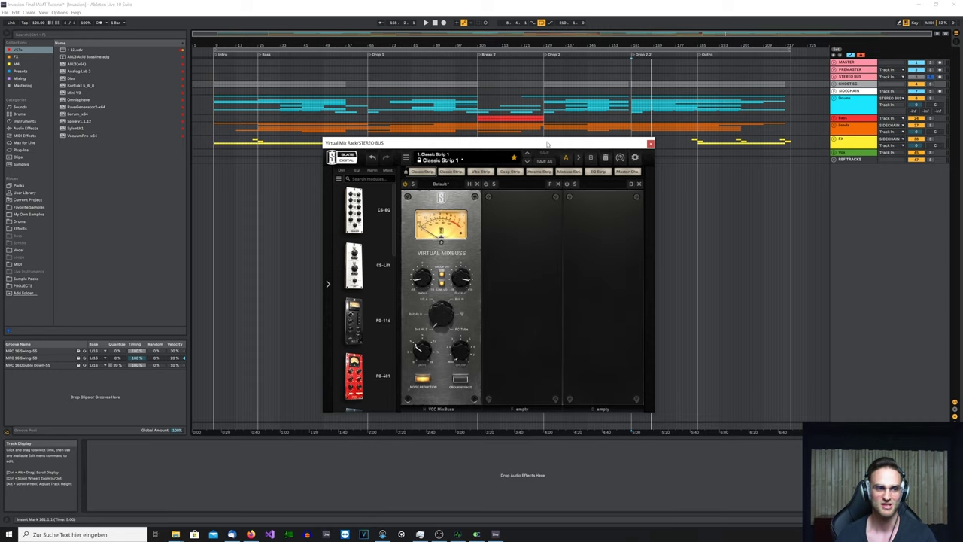
{"action": "left_click_drag", "start_coordinate": [547, 144], "coordinate": [585, 179]}
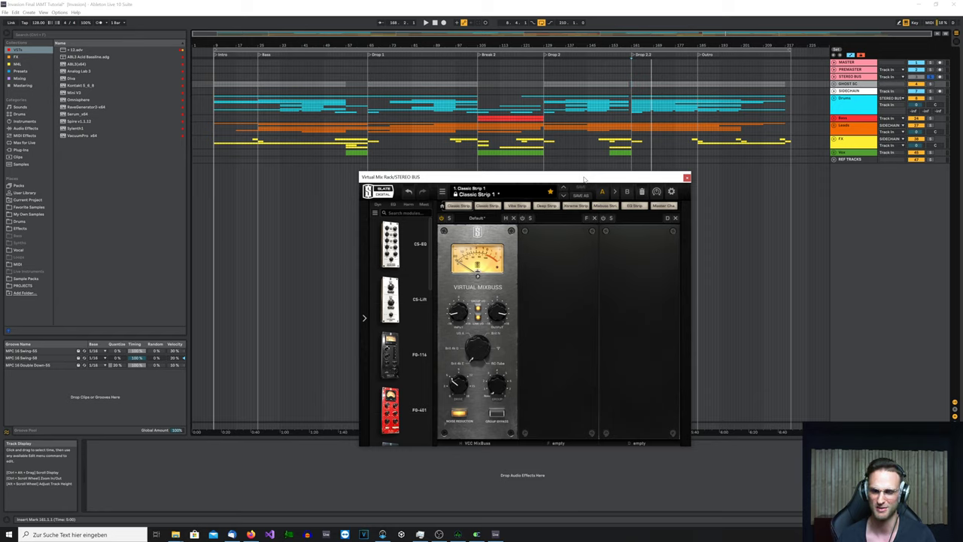
{"action": "left_click_drag", "start_coordinate": [583, 178], "coordinate": [564, 192]}
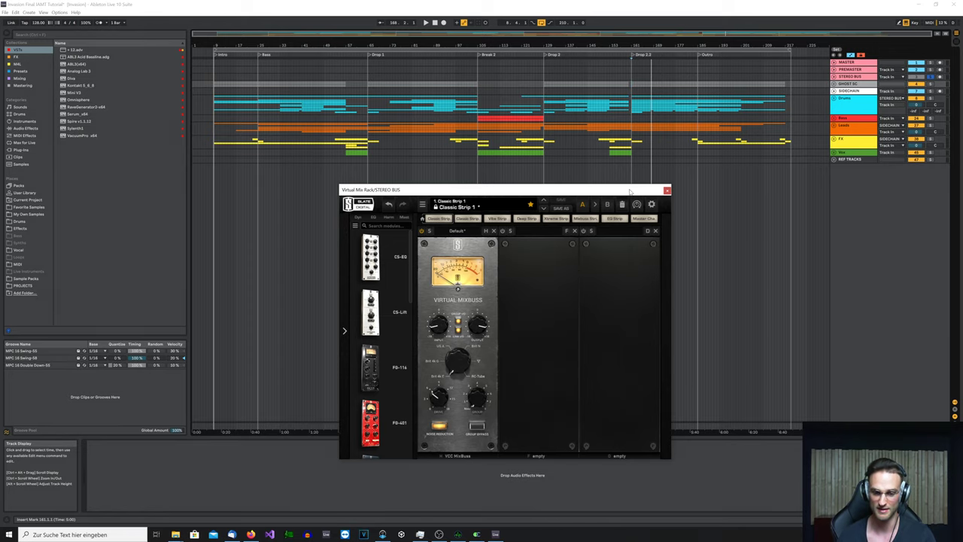
{"action": "left_click_drag", "start_coordinate": [630, 192], "coordinate": [627, 203]}
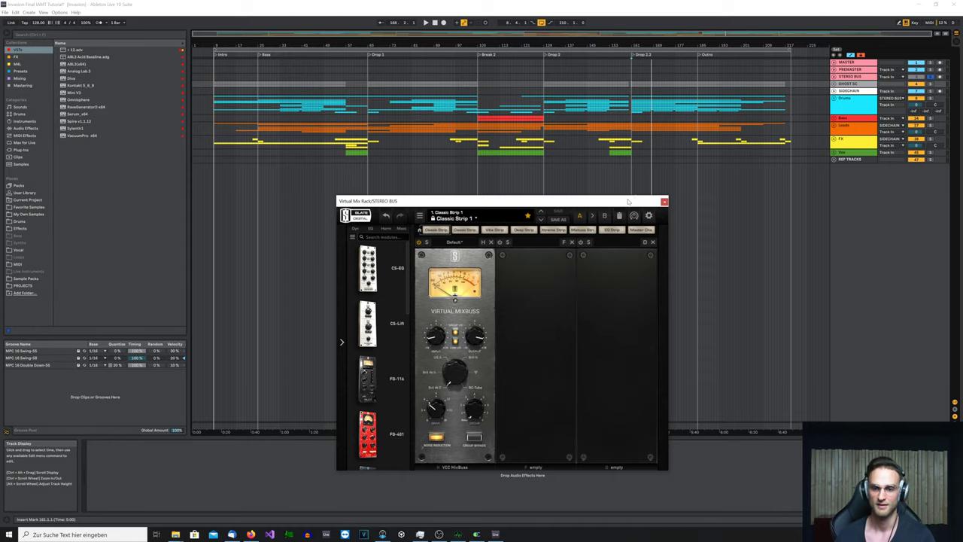
{"action": "left_click", "coordinate": [664, 202]}
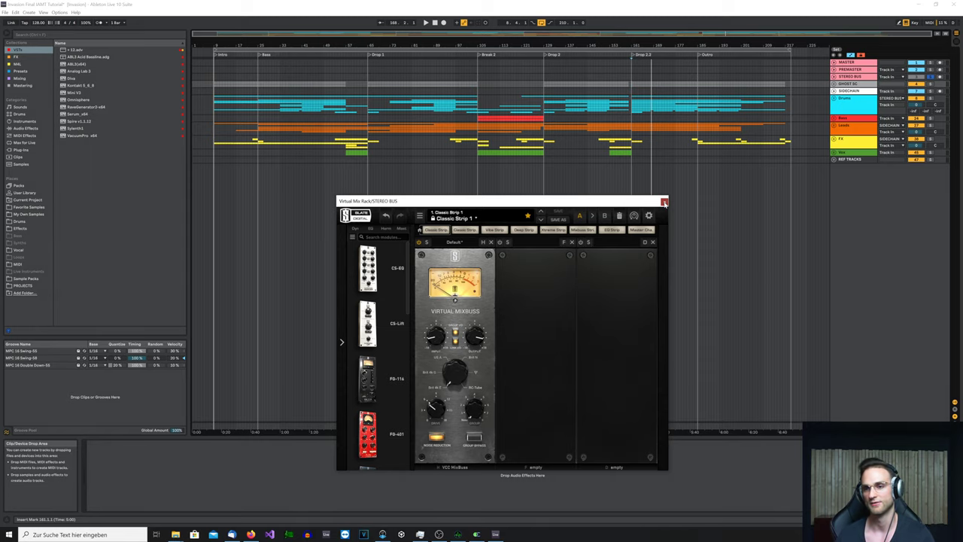
- View the device chains of the PREMASTER, MASTER and STEREO BUS tracks, the Spectrum Analyzer rack and the Drums group
{"action": "left_click", "coordinate": [855, 77]}
{"action": "left_click", "coordinate": [855, 70]}
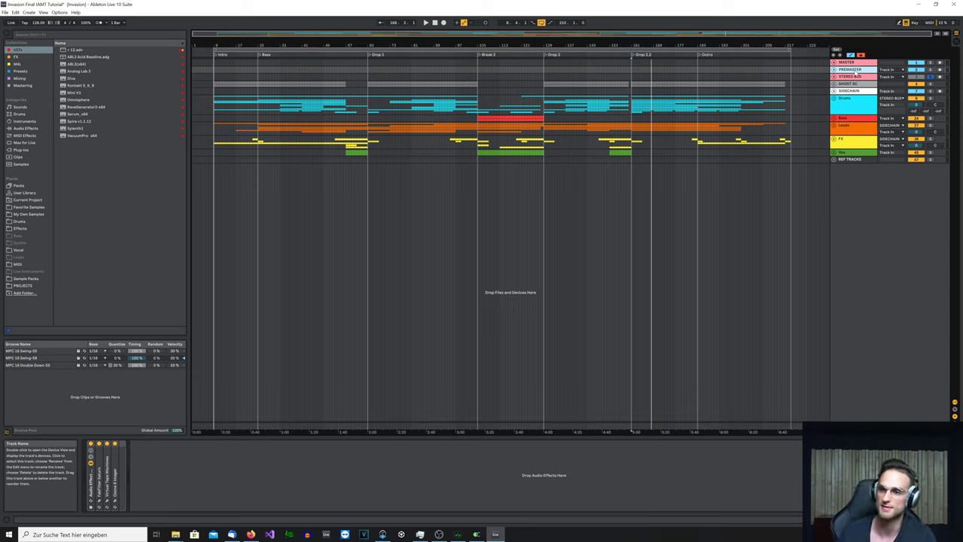
{"action": "left_click", "coordinate": [850, 66]}
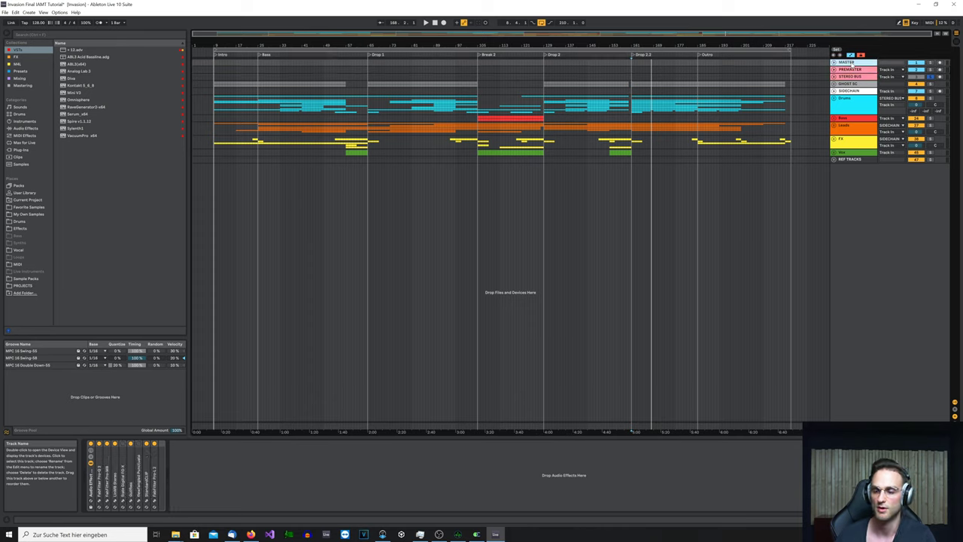
{"action": "left_click", "coordinate": [848, 77]}
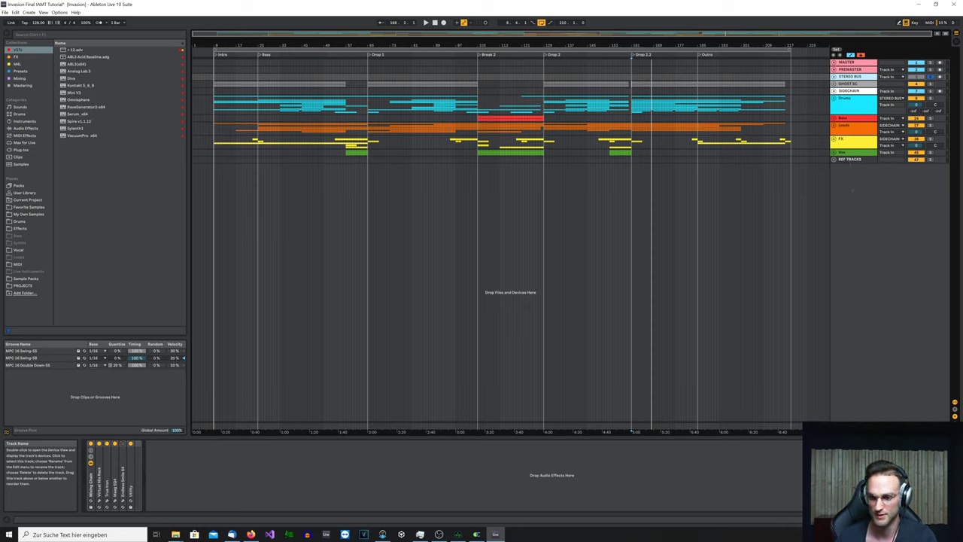
{"action": "left_click", "coordinate": [850, 161]}
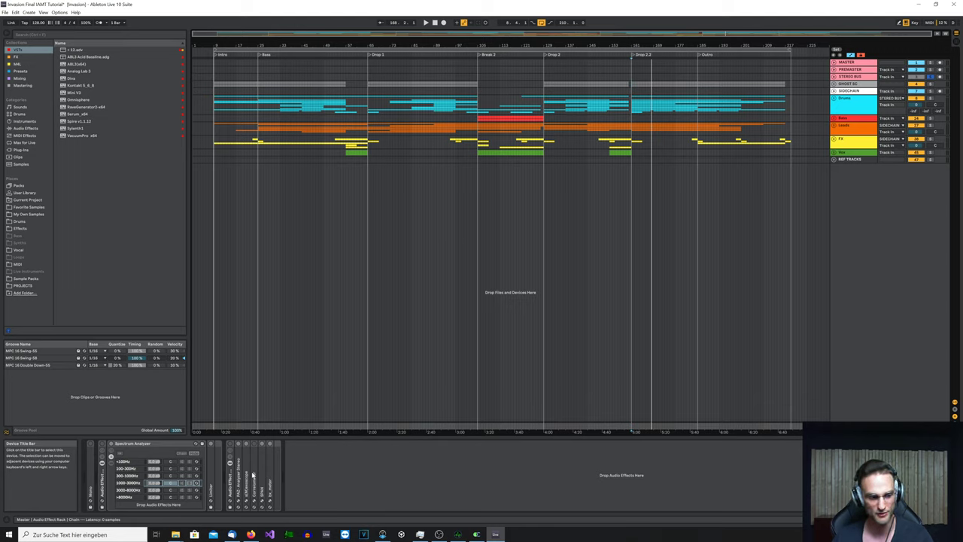
{"action": "left_click", "coordinate": [580, 321]}
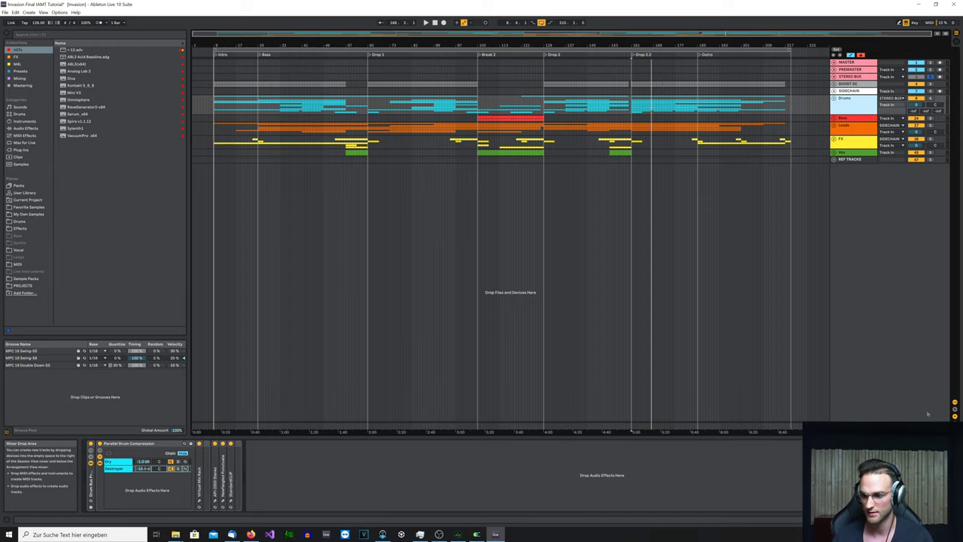
- Show the return tracks, view the Long Reverb, Short Reverb, Drum Reverb, Ping Pong Delay and Amp device chains, and hide the returns again
{"action": "left_click", "coordinate": [956, 410]}
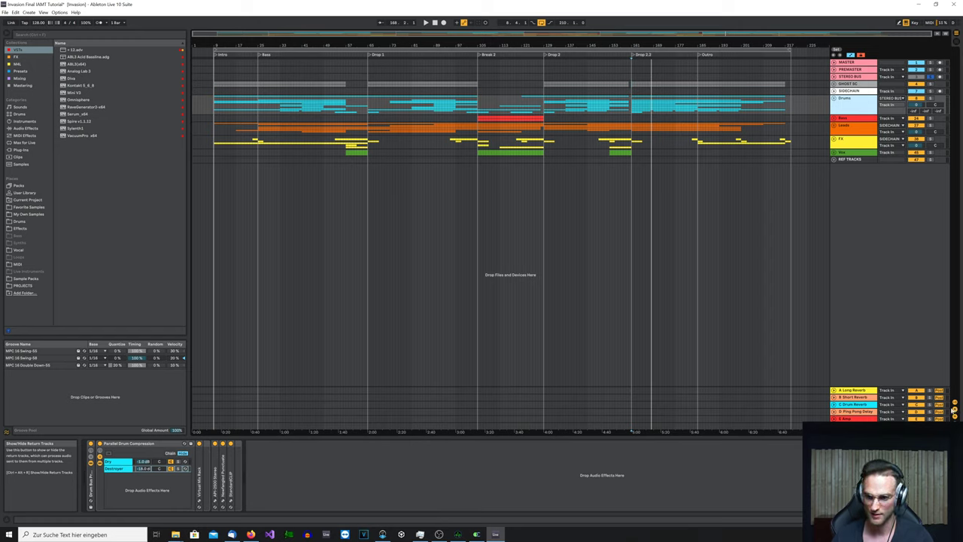
{"action": "left_click", "coordinate": [864, 391]}
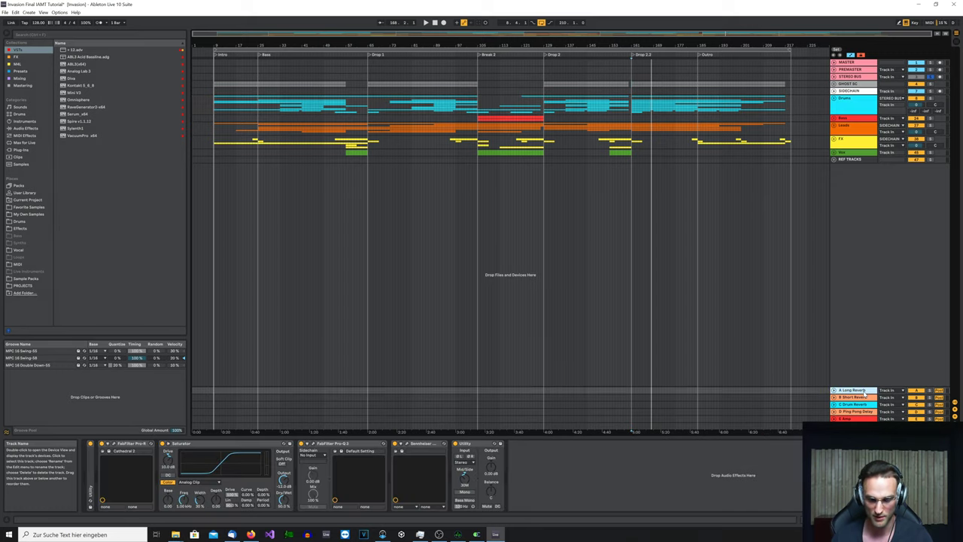
{"action": "left_click", "coordinate": [858, 397]}
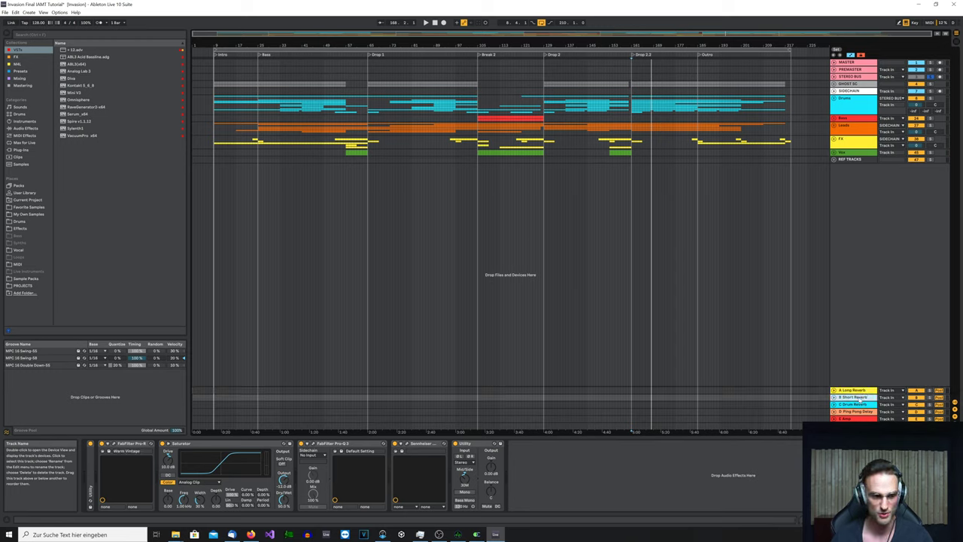
{"action": "left_click", "coordinate": [858, 404]}
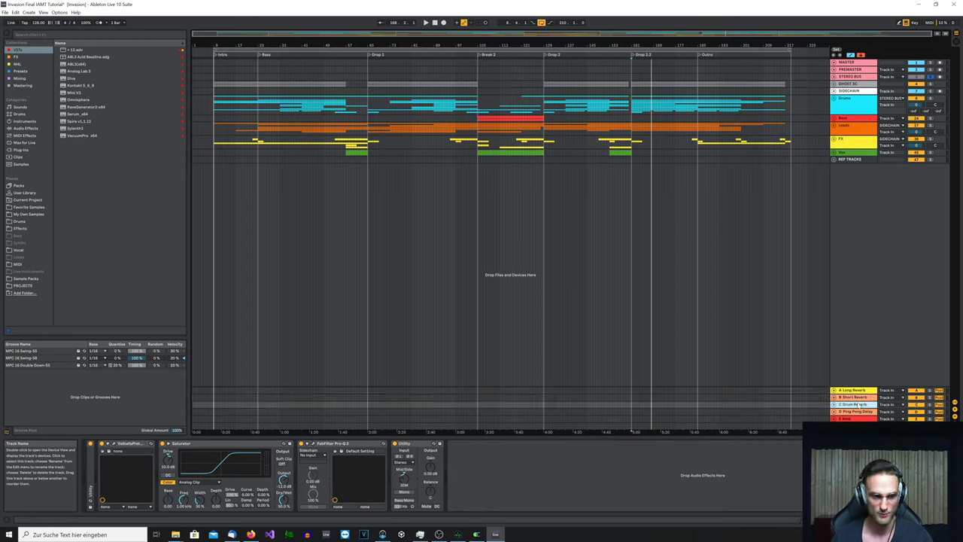
{"action": "left_click", "coordinate": [857, 411]}
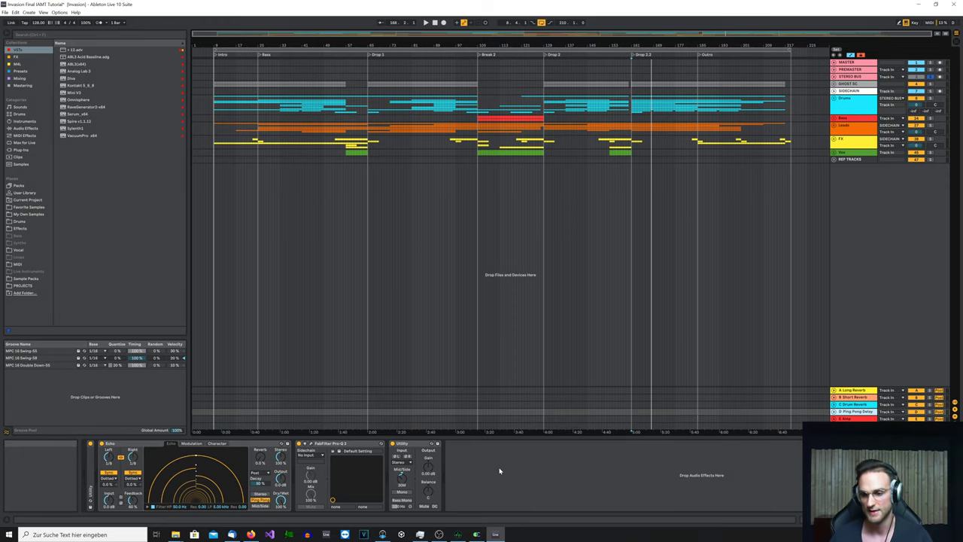
{"action": "left_click", "coordinate": [855, 419]}
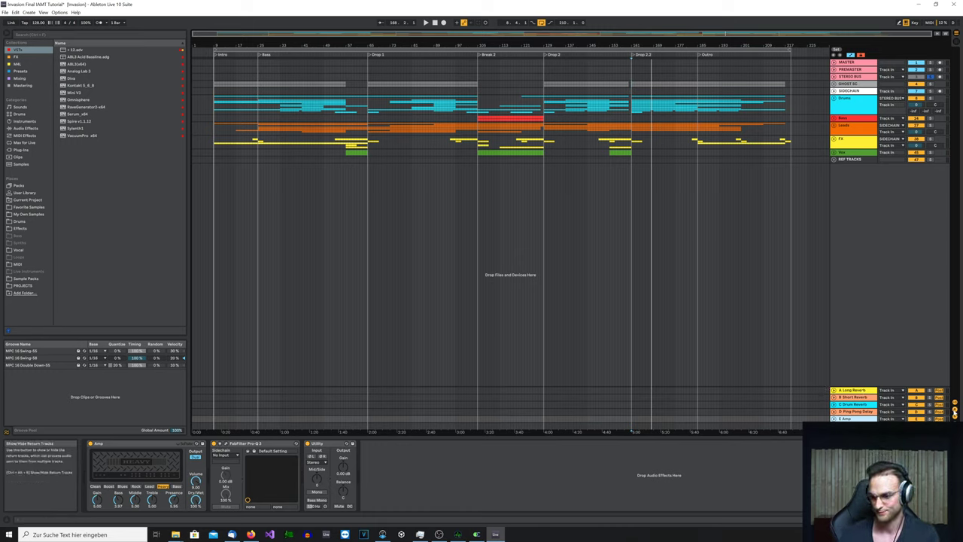
{"action": "left_click", "coordinate": [954, 412]}
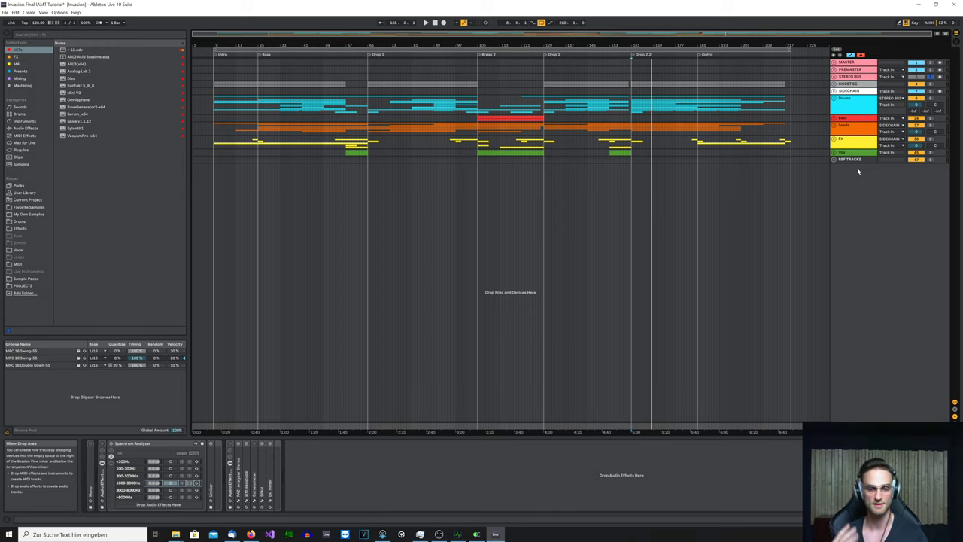
- View the Drums group's parallel compression chain again, followed by the STEREO BUS device chain
{"action": "left_click", "coordinate": [851, 106]}
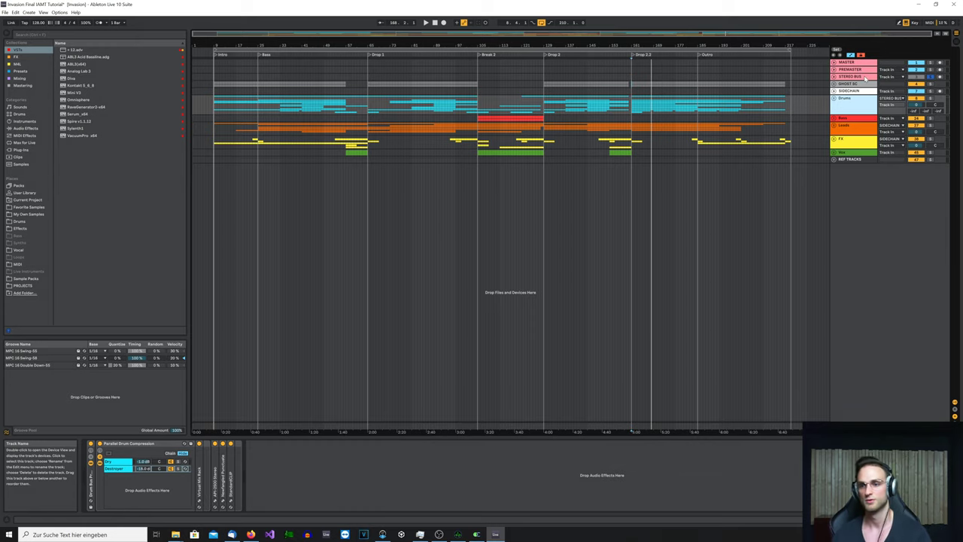
{"action": "left_click", "coordinate": [865, 78]}
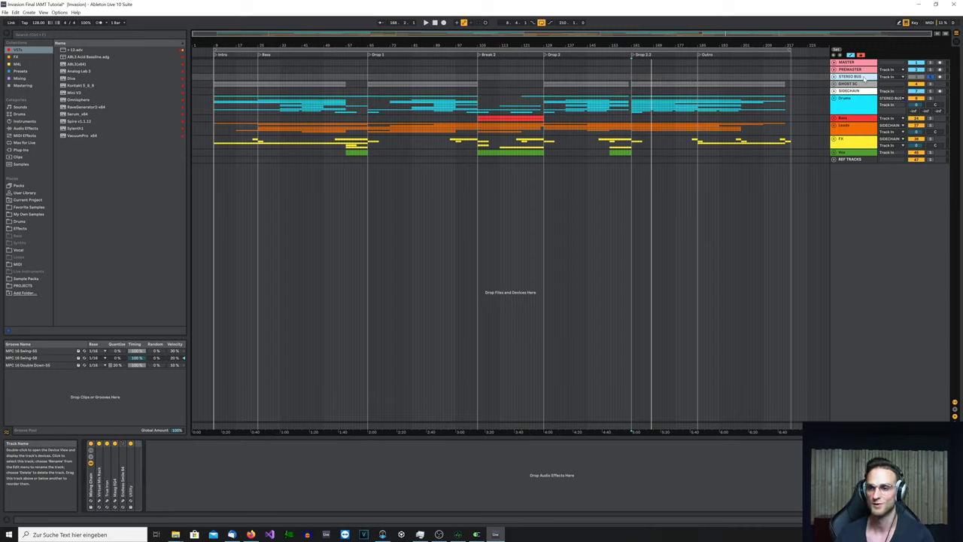